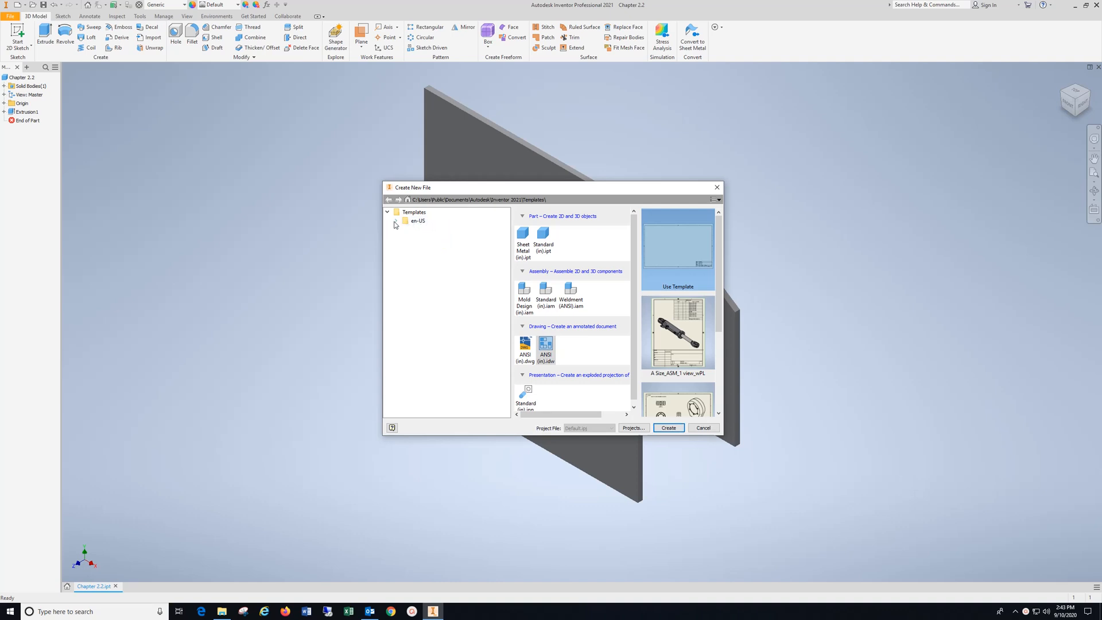
Step: Create a new drawing from the English ANSI (in).idw template
{"action": "left_click", "coordinate": [396, 221]}
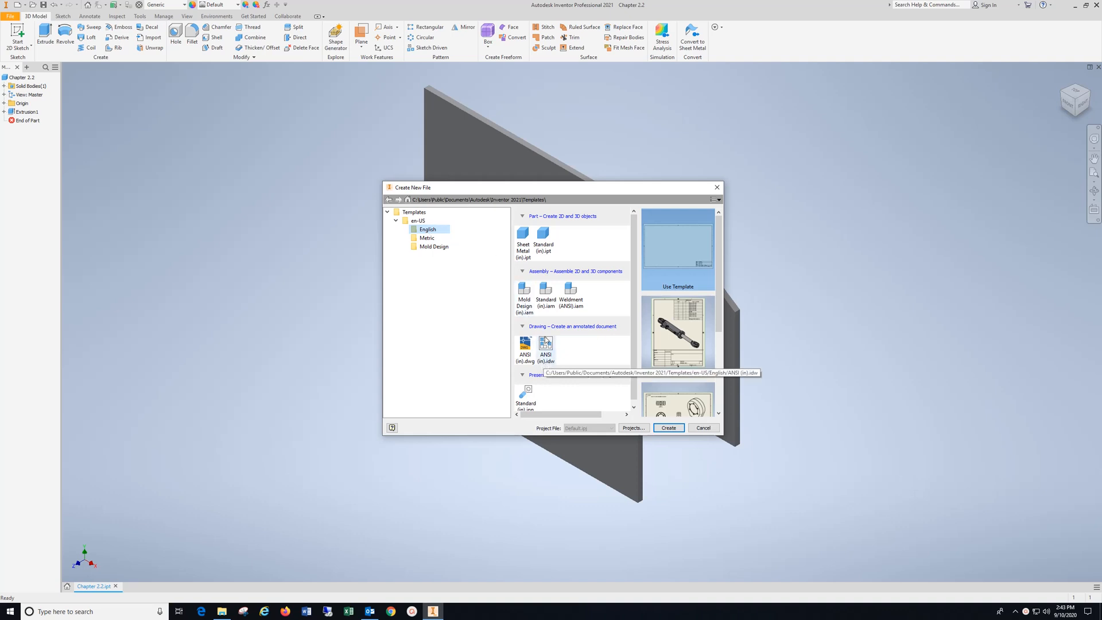
{"action": "left_click", "coordinate": [546, 344]}
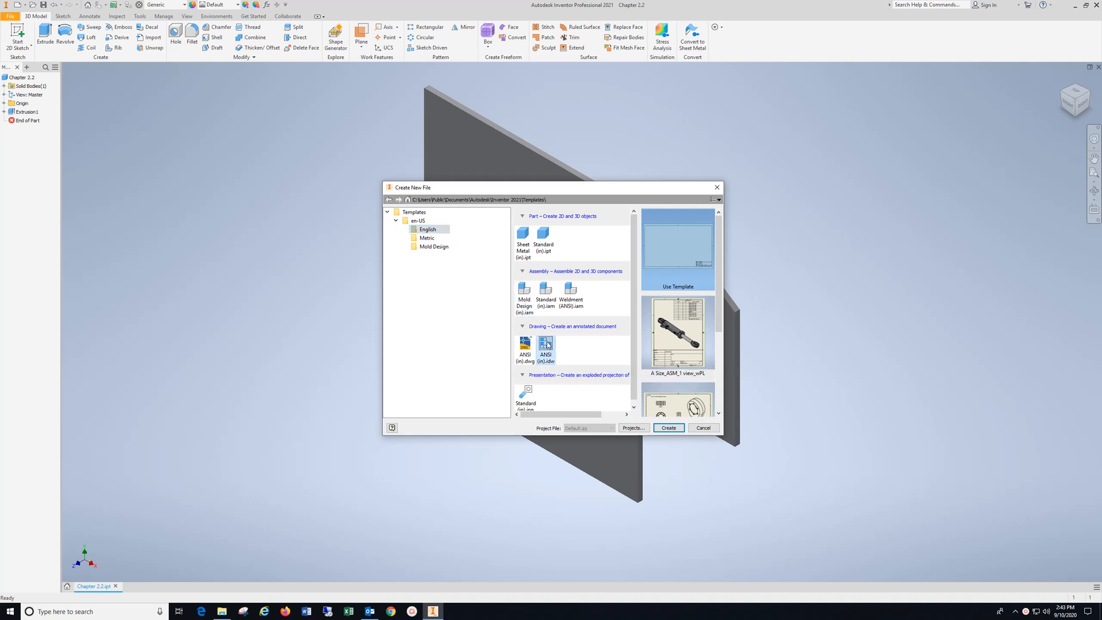
{"action": "left_click", "coordinate": [669, 427]}
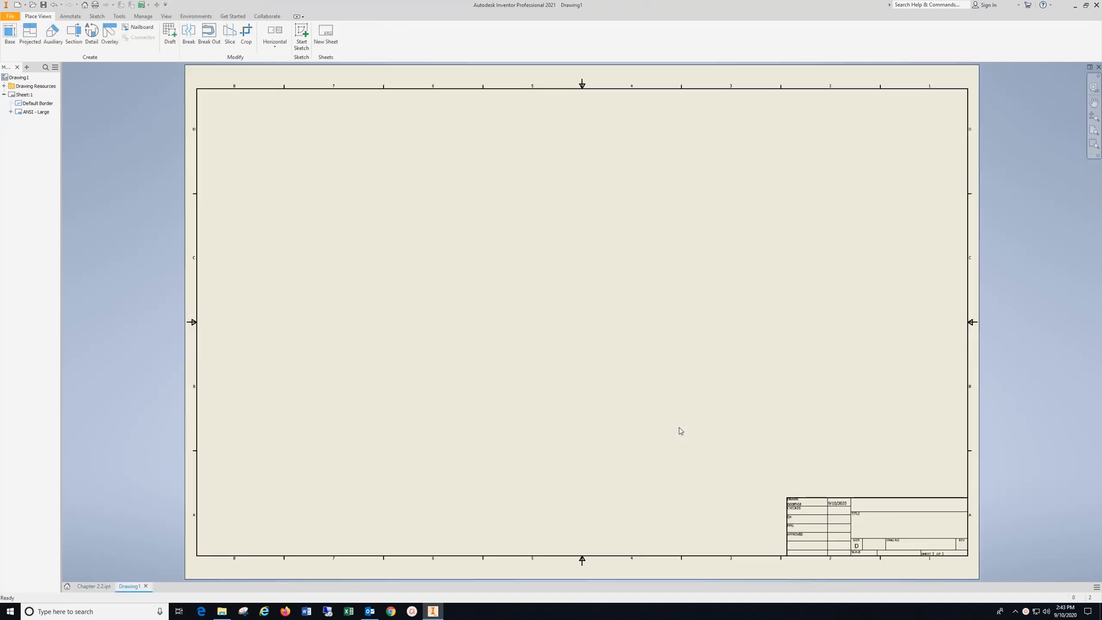
Step: Place a front base view of the Chapter 2.2 part at scale 1 and move it slightly up and toward the sheet's centre
{"action": "left_click", "coordinate": [10, 35]}
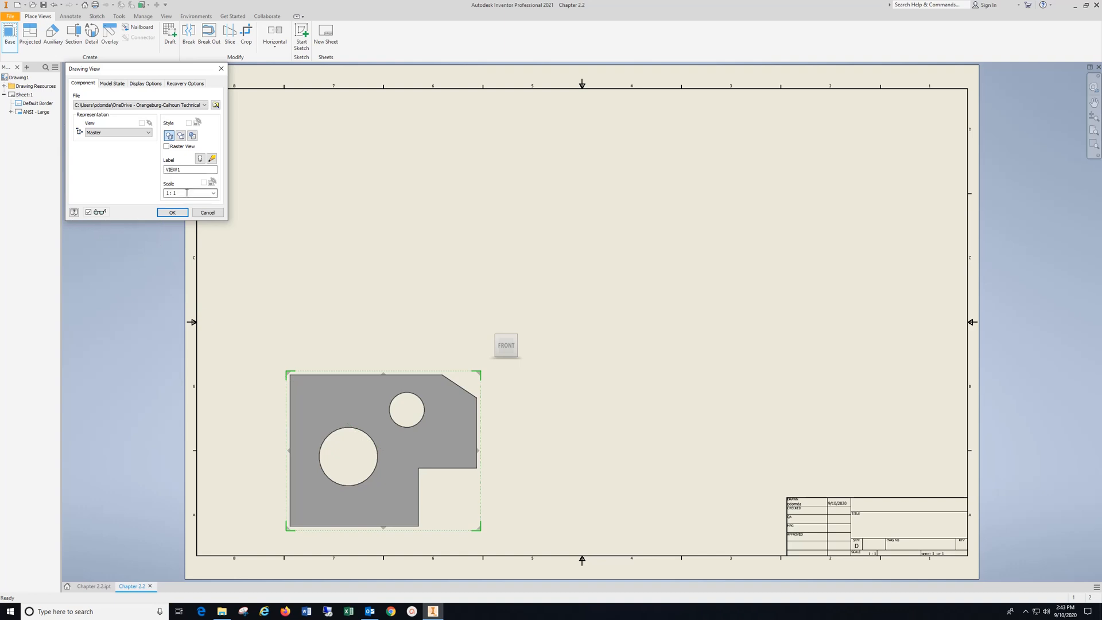
{"action": "left_click_drag", "start_coordinate": [176, 194], "coordinate": [152, 192]}
{"action": "type", "text": "1.5"}
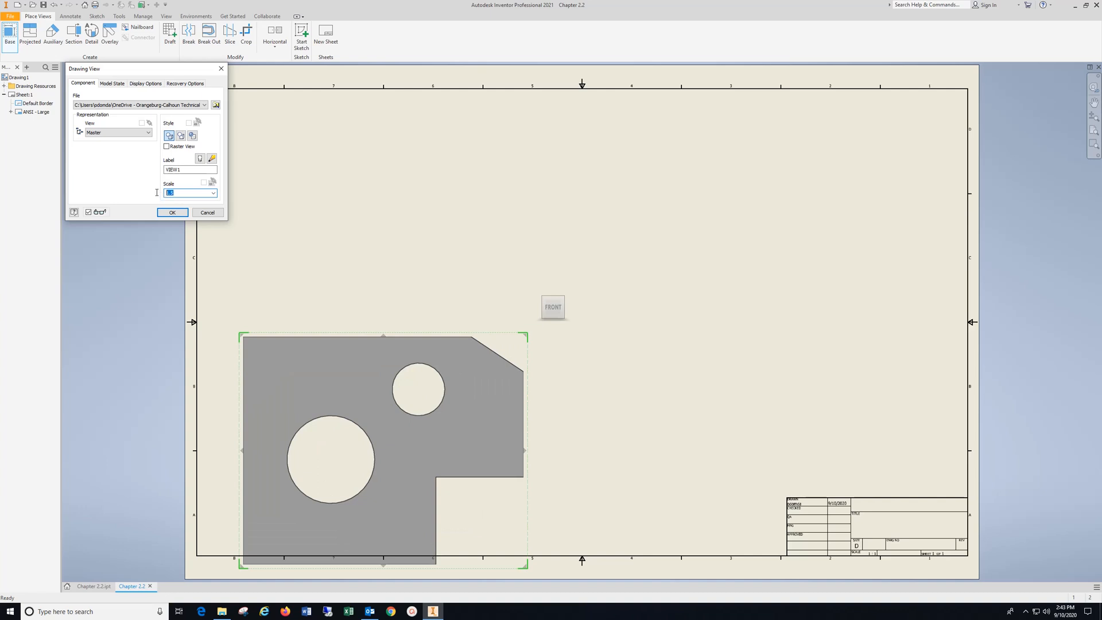
{"action": "type", "text": "."}
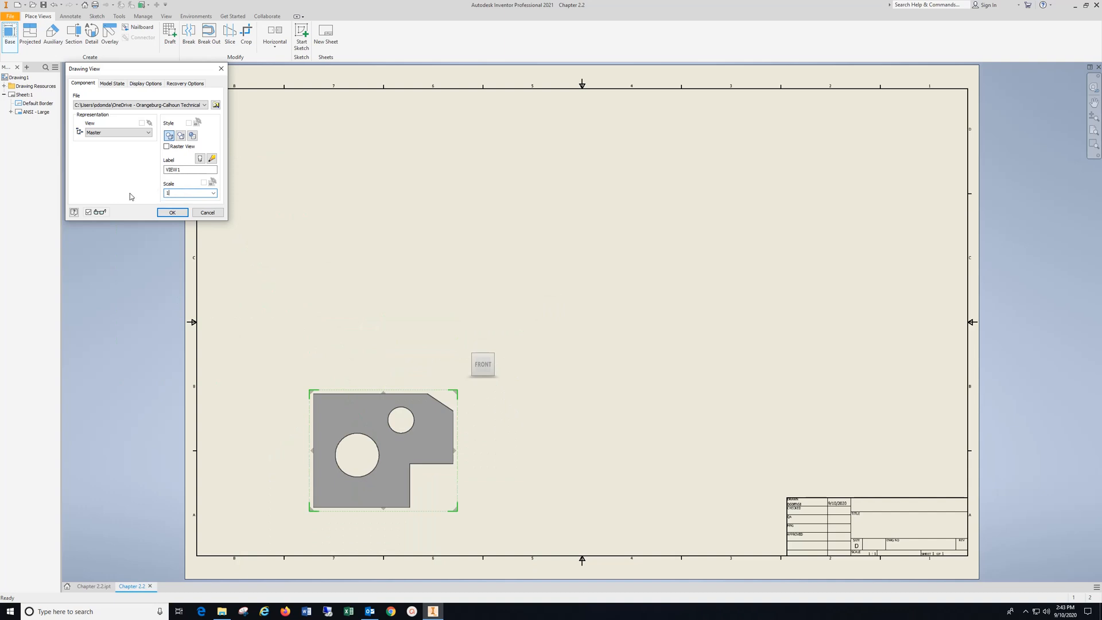
{"action": "left_click", "coordinate": [172, 212]}
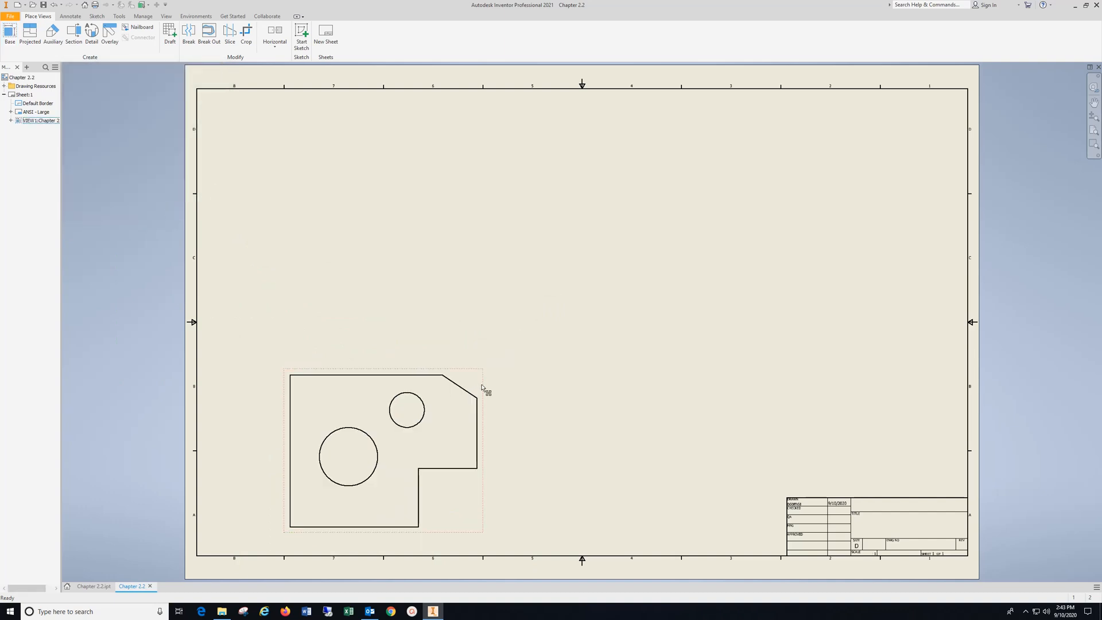
{"action": "left_click_drag", "start_coordinate": [477, 373], "coordinate": [510, 338]}
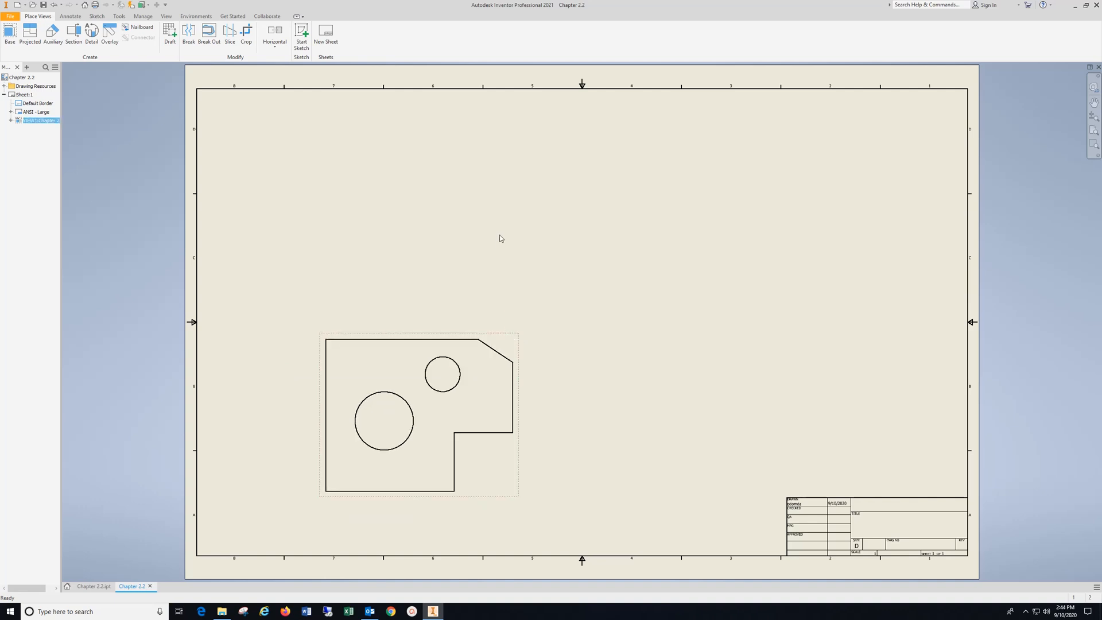
{"action": "left_click", "coordinate": [489, 177]}
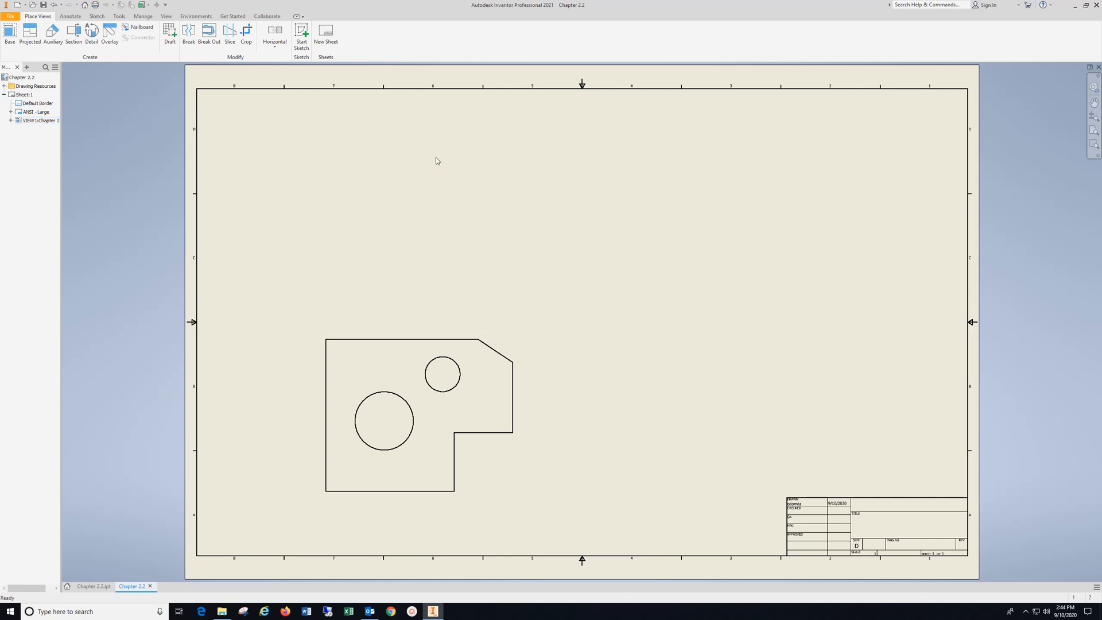
Step: Project a top view, a right-side view and an isometric view from the front view
{"action": "left_click", "coordinate": [30, 35]}
{"action": "left_click", "coordinate": [511, 353]}
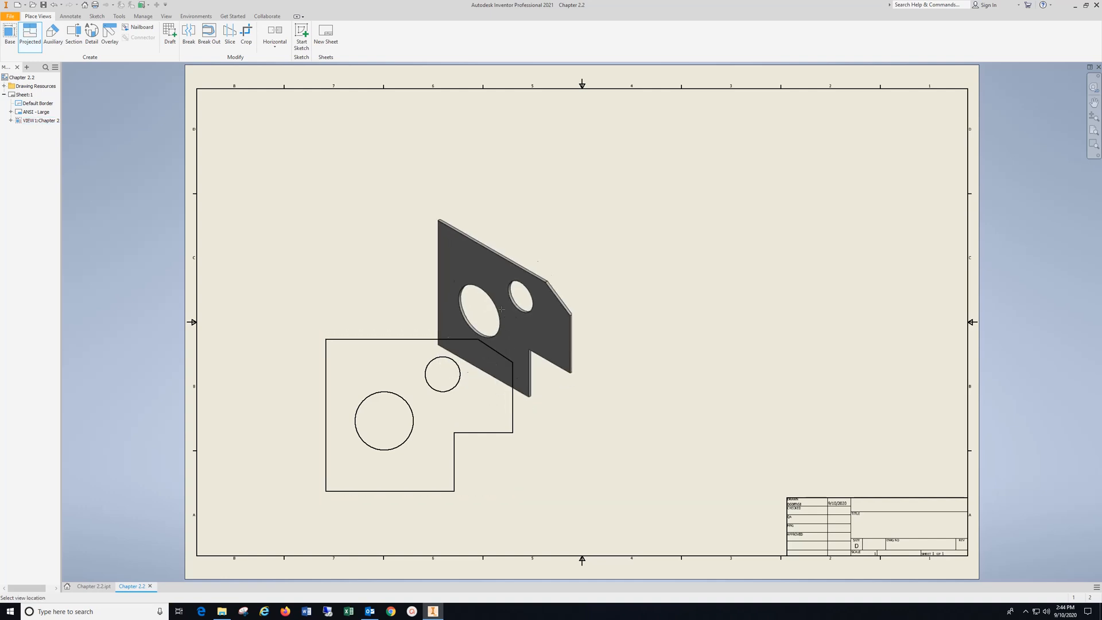
{"action": "left_click", "coordinate": [433, 166]}
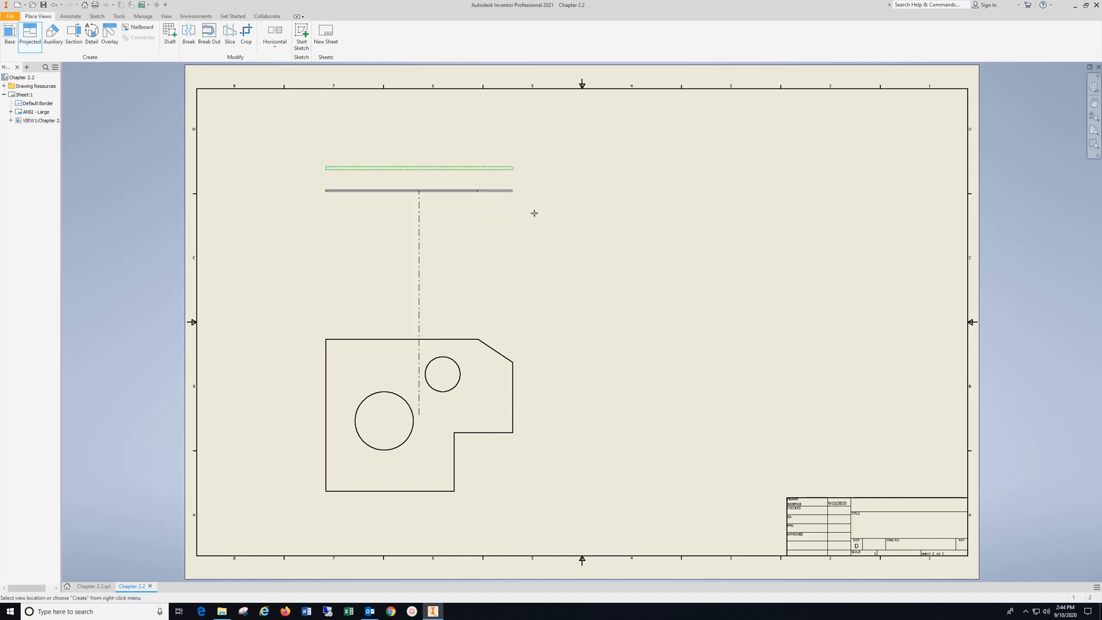
{"action": "left_click", "coordinate": [713, 422]}
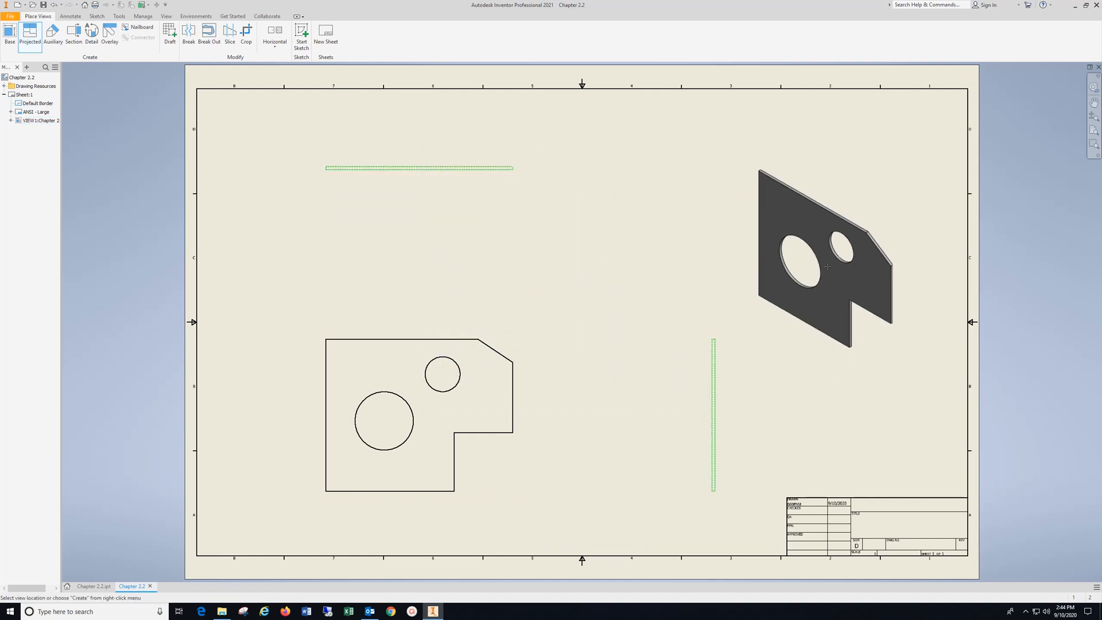
{"action": "left_click", "coordinate": [840, 212]}
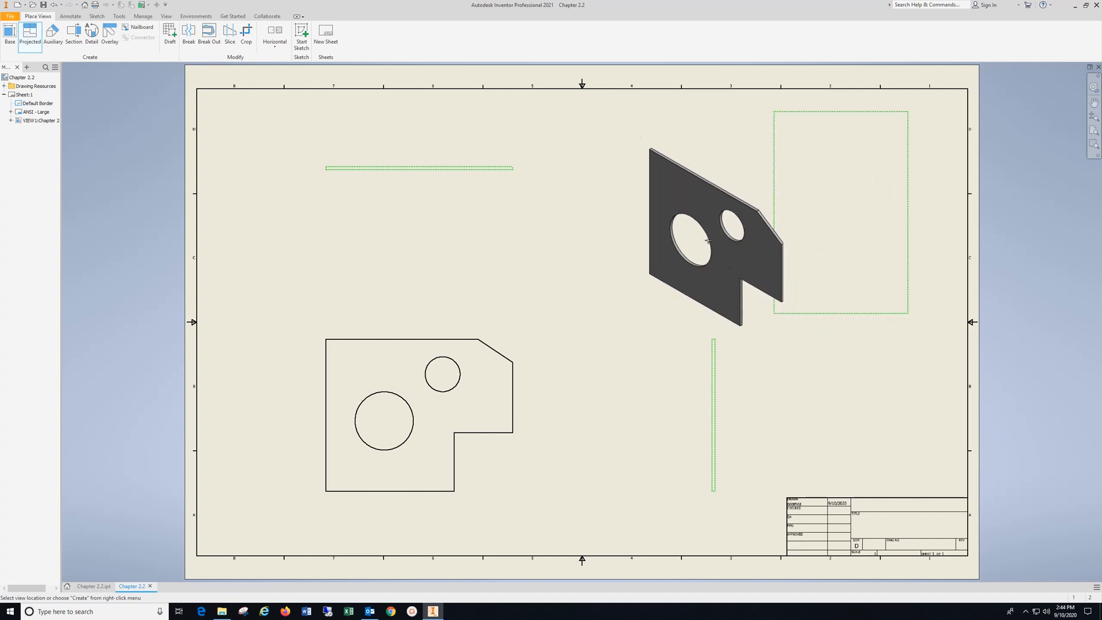
{"action": "right_click", "coordinate": [688, 199]}
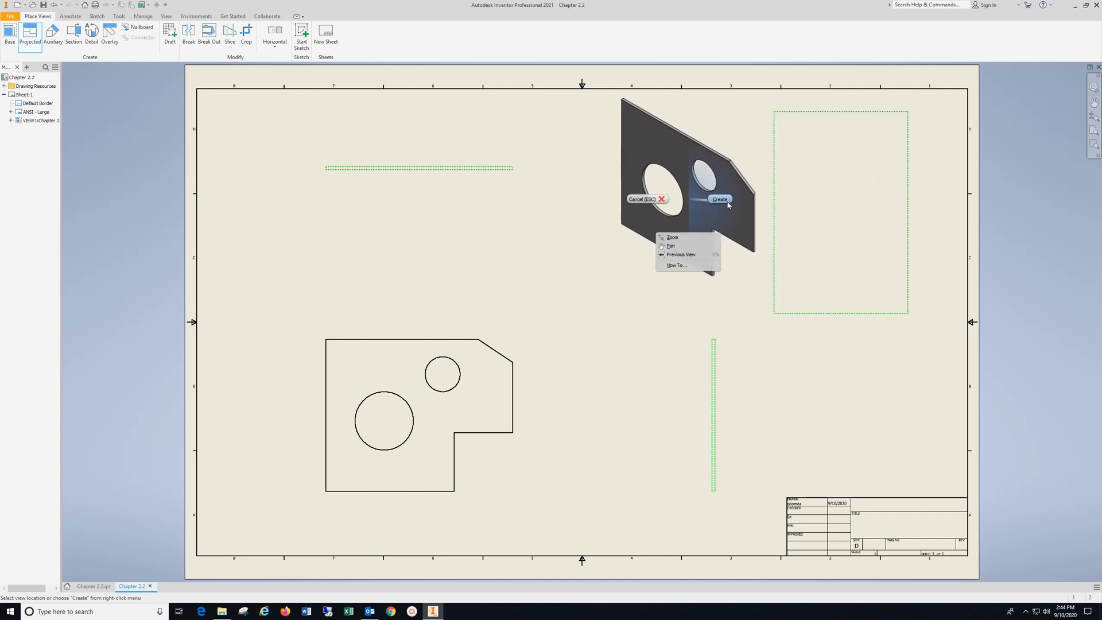
{"action": "left_click", "coordinate": [725, 201]}
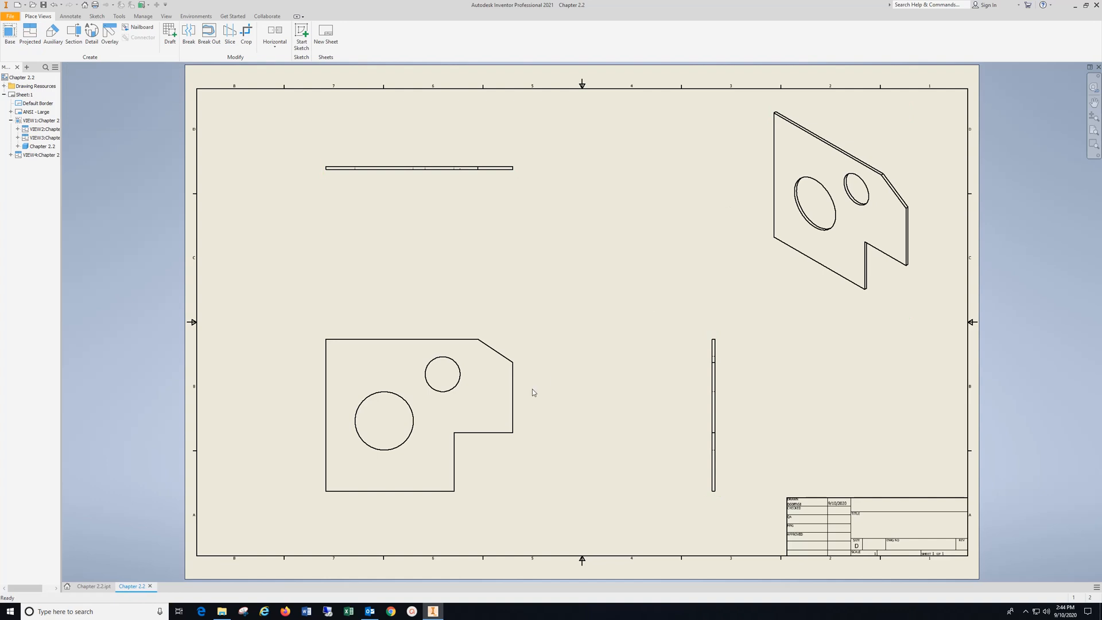
Step: Add center marks to the large and small holes in the front view
{"action": "left_click", "coordinate": [71, 18]}
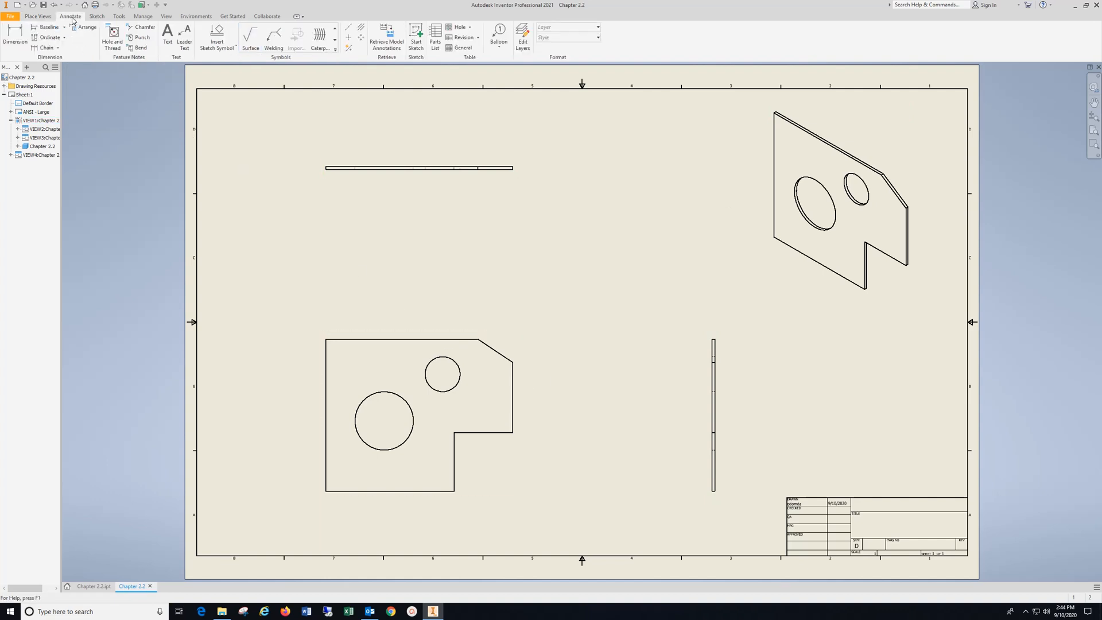
{"action": "left_click", "coordinate": [349, 38]}
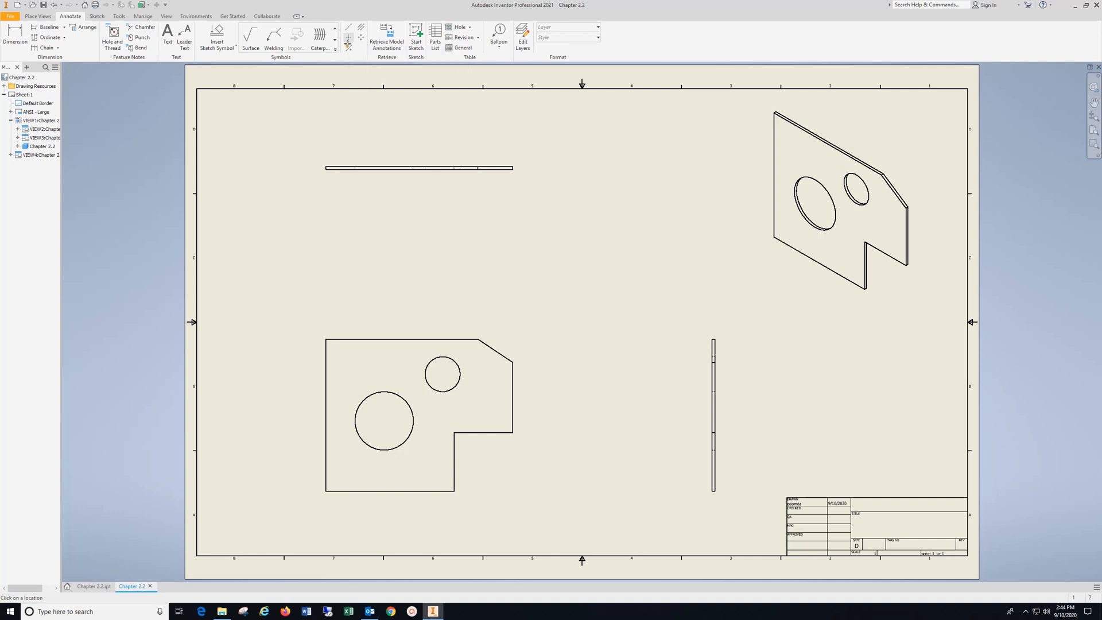
{"action": "left_click", "coordinate": [392, 389]}
{"action": "left_click", "coordinate": [459, 379]}
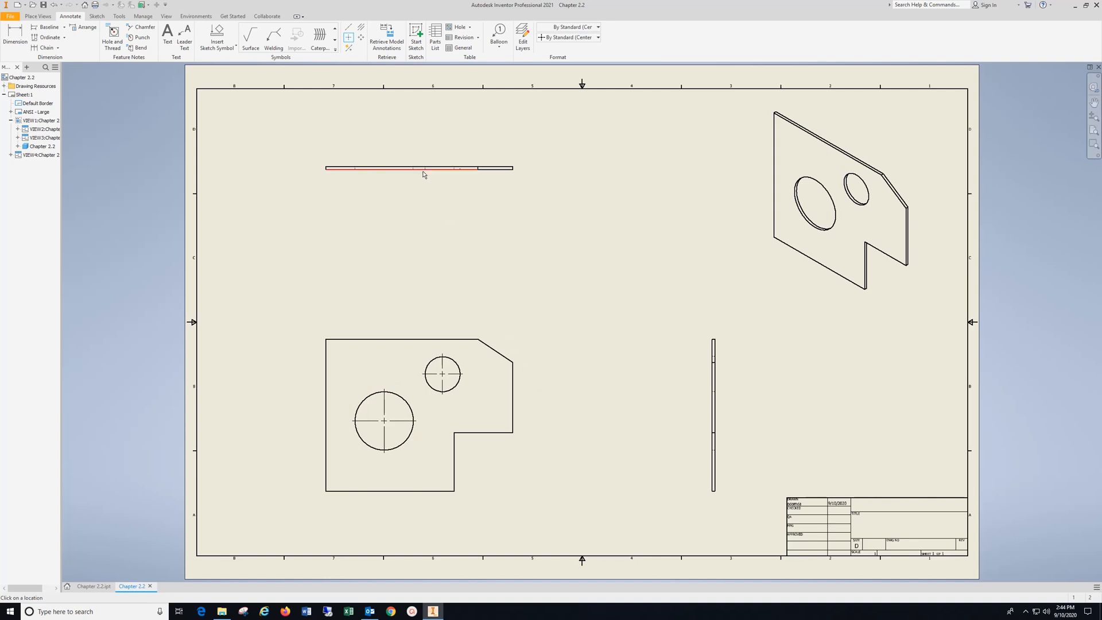
{"action": "key", "text": "Escape"}
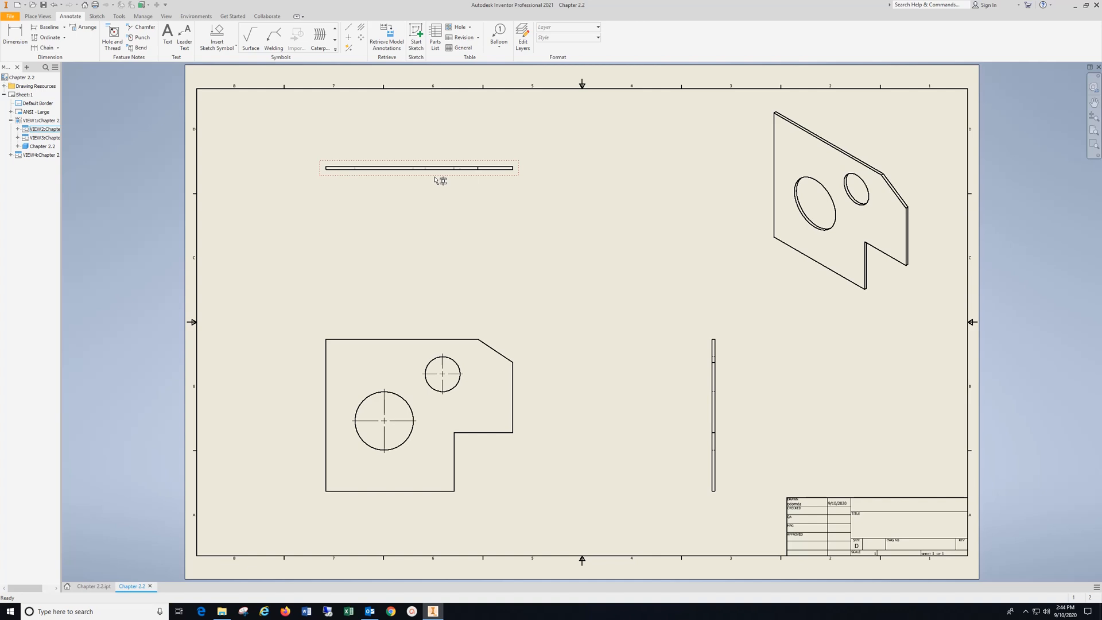
Step: Move the top view close to the front view and add a centerline bisector between the small hole's hidden lines in it
{"action": "left_click_drag", "start_coordinate": [435, 179], "coordinate": [436, 322]}
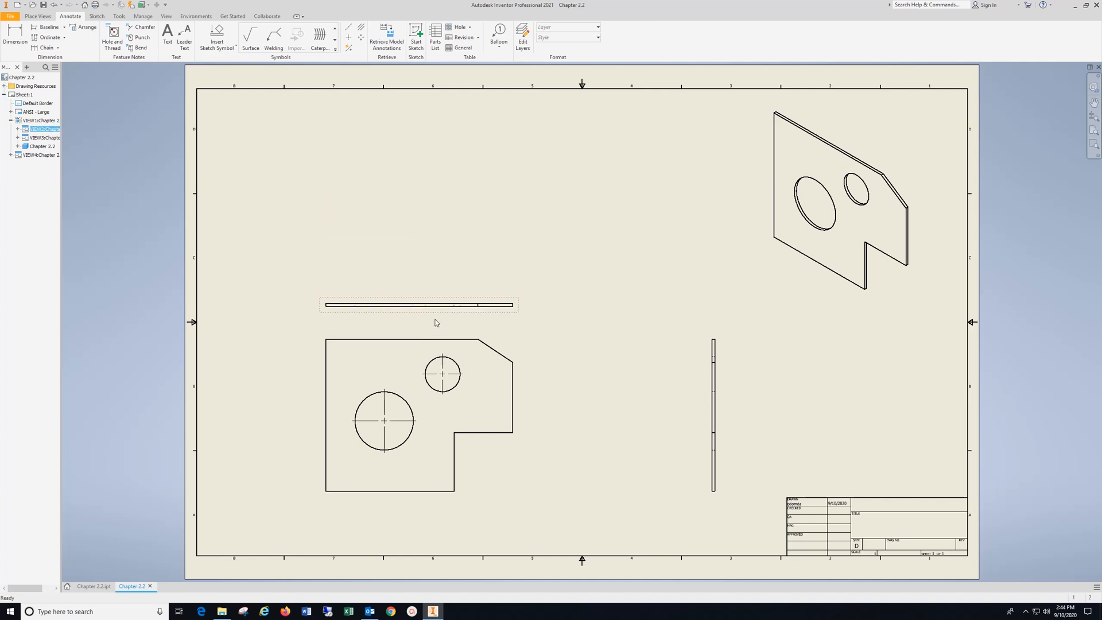
{"action": "scroll", "coordinate": [435, 322], "scroll_direction": "up", "scroll_amount": 3}
{"action": "scroll", "coordinate": [436, 330], "scroll_direction": "down", "scroll_amount": 6}
{"action": "middle_click_drag", "start_coordinate": [445, 342], "coordinate": [448, 288]}
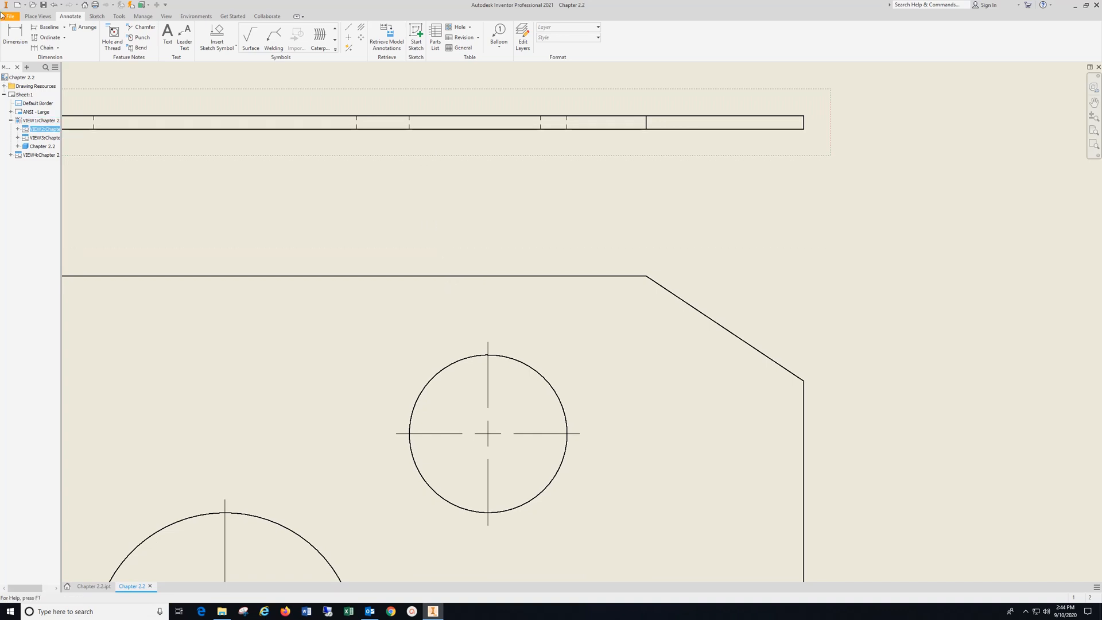
{"action": "left_click", "coordinate": [360, 28]}
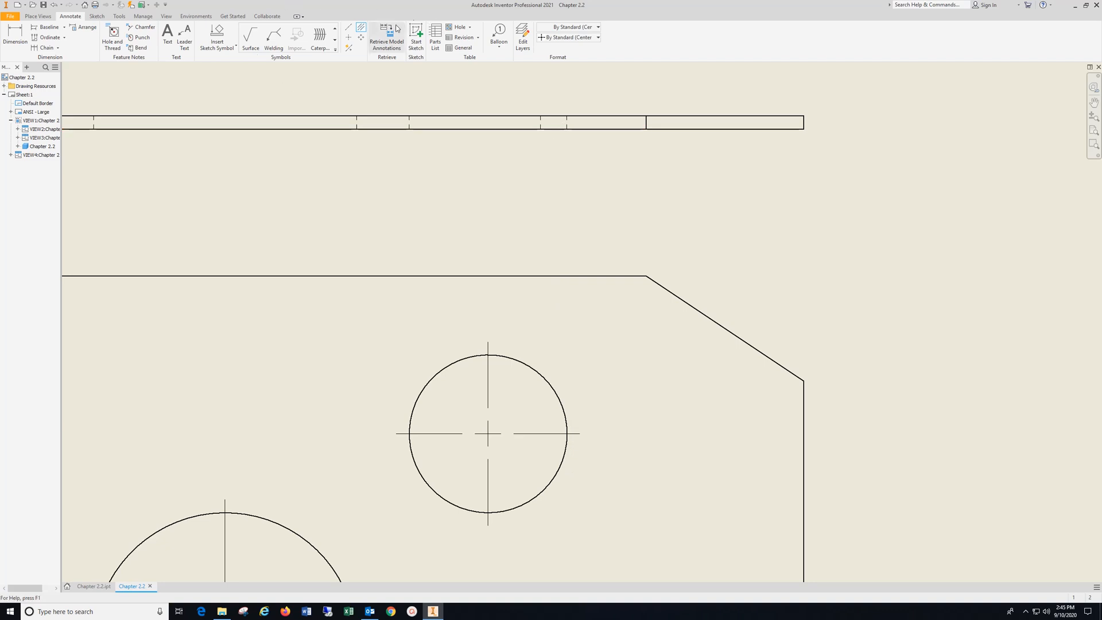
{"action": "left_click", "coordinate": [361, 29]}
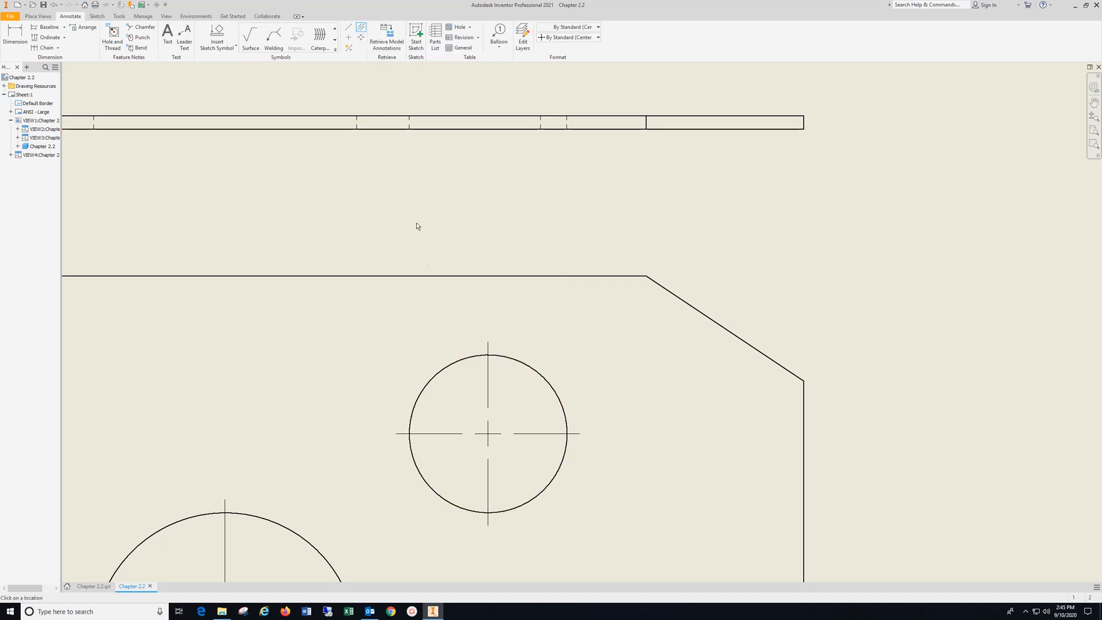
{"action": "left_click", "coordinate": [409, 123]}
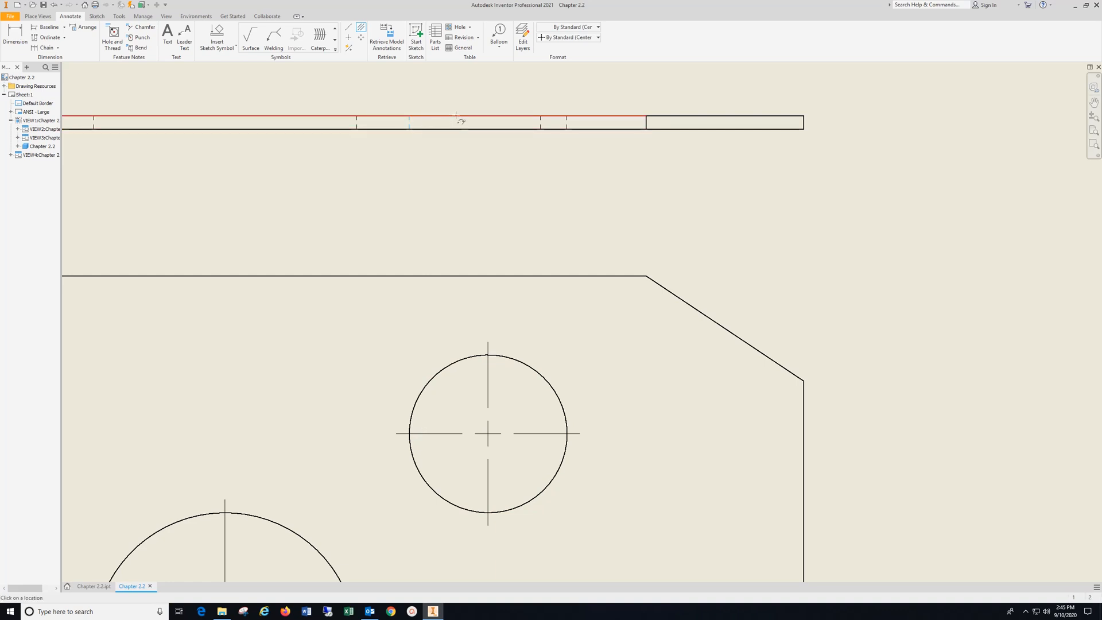
{"action": "left_click", "coordinate": [566, 122]}
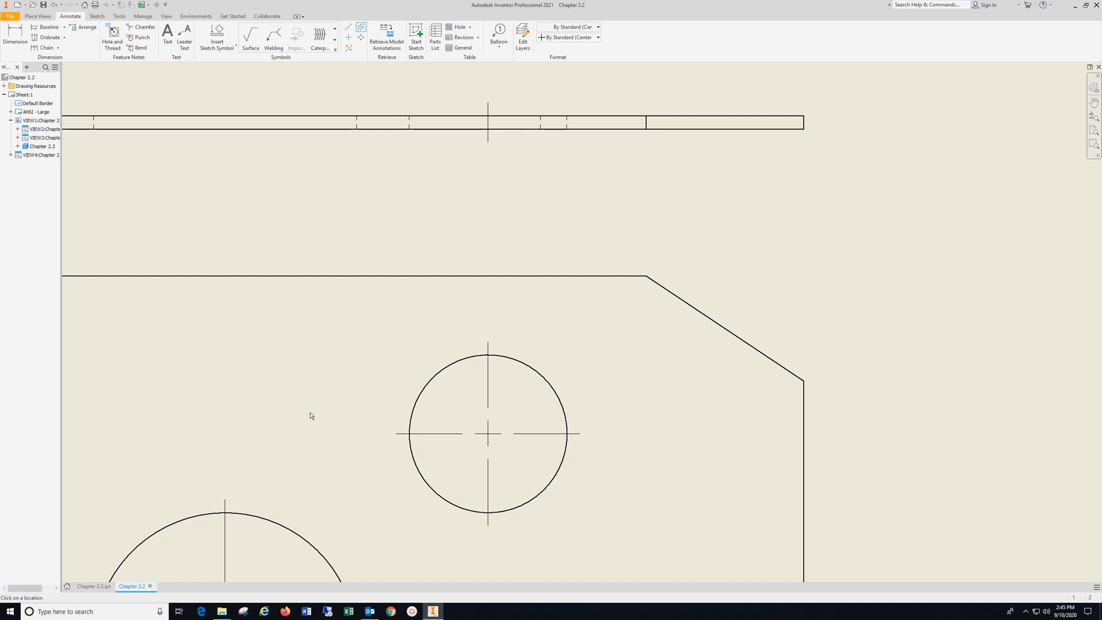
Step: Bisect the large hole's hidden lines in the top view with a centerline, and move that view farther above the front view
{"action": "mouse_move", "coordinate": [310, 416]}
{"action": "middle_mouse_down"}
{"action": "mouse_move", "coordinate": [315, 382]}
{"action": "mouse_move", "coordinate": [436, 333]}
{"action": "mouse_move", "coordinate": [531, 368]}
{"action": "middle_mouse_up"}
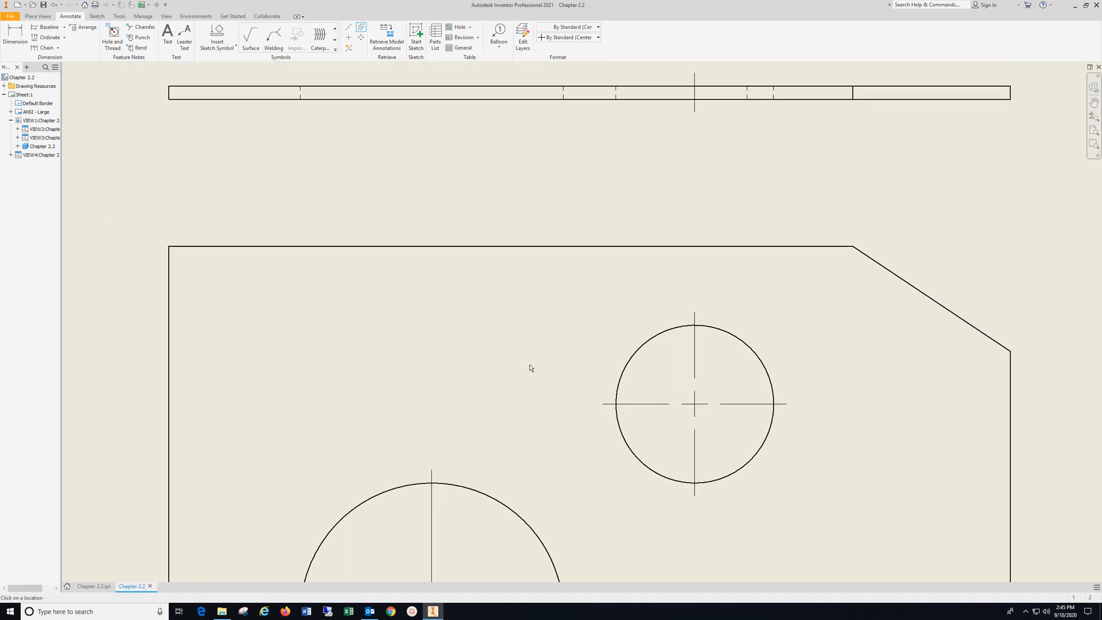
{"action": "scroll", "coordinate": [531, 366], "scroll_direction": "down", "scroll_amount": 3}
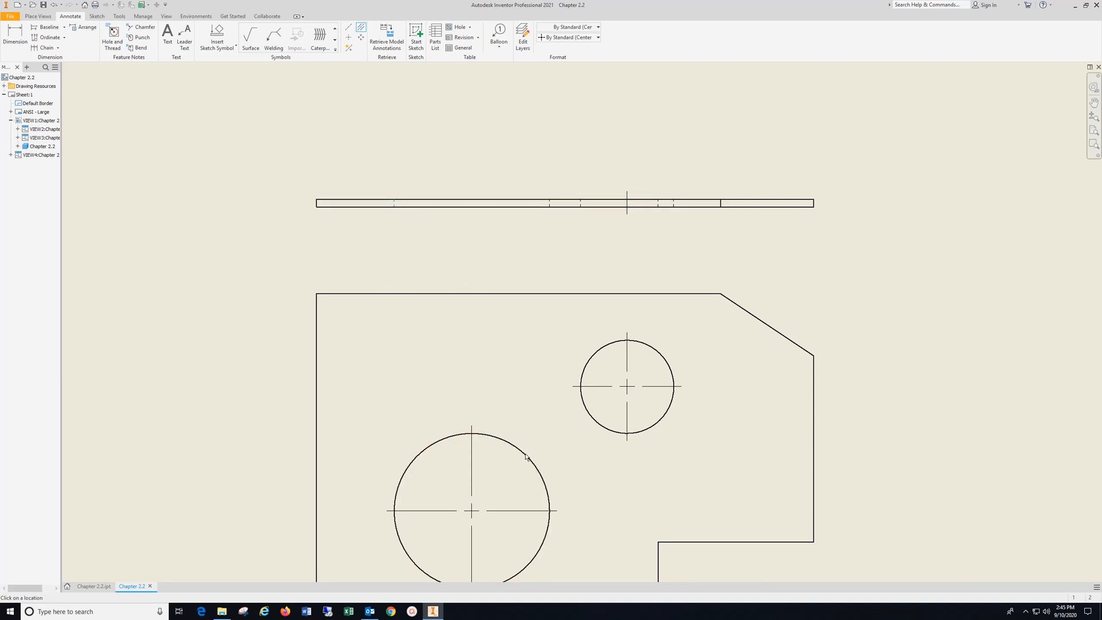
{"action": "left_click", "coordinate": [550, 203]}
{"action": "scroll", "coordinate": [539, 335], "scroll_direction": "down", "scroll_amount": 4}
{"action": "scroll", "coordinate": [538, 331], "scroll_direction": "up", "scroll_amount": 10}
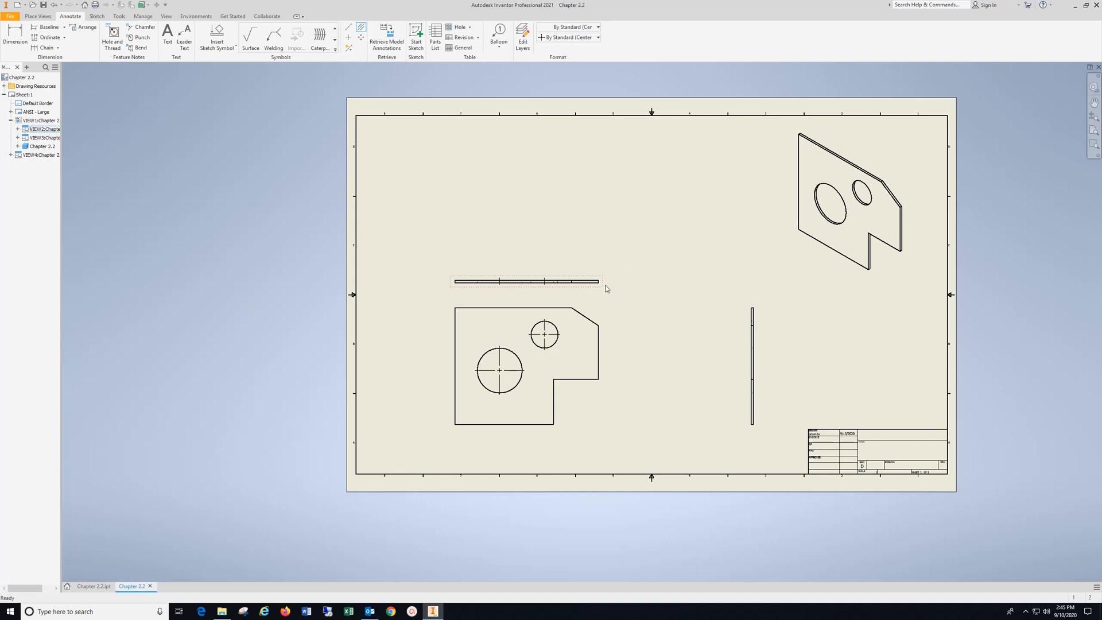
{"action": "left_click_drag", "start_coordinate": [610, 292], "coordinate": [598, 183]}
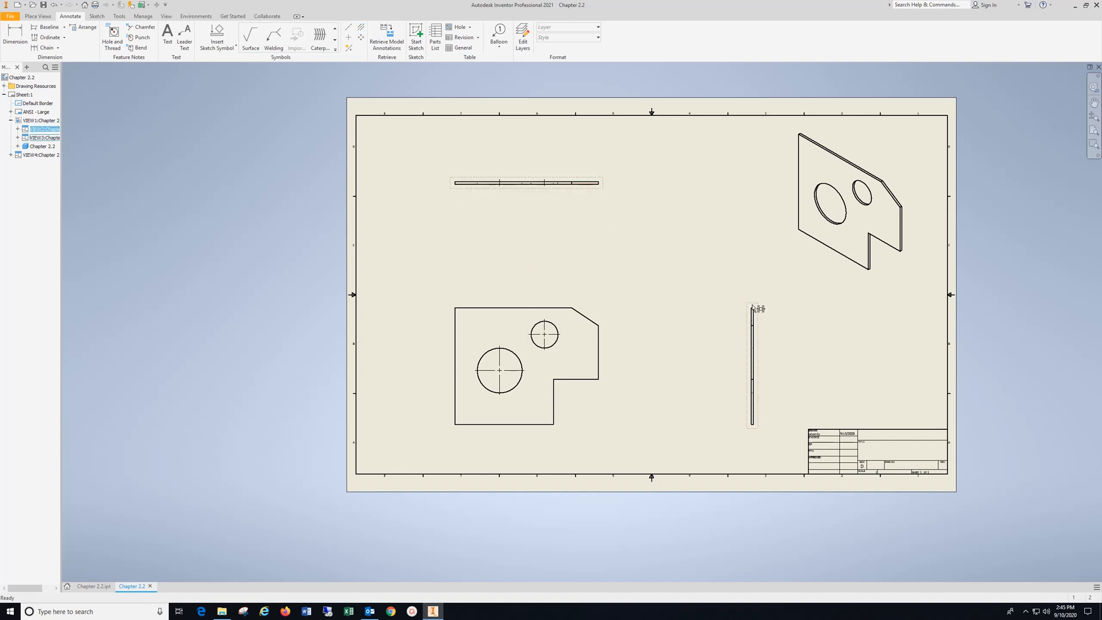
Step: Move the right-side view close to the front view and add centerline bisectors for both the small and large holes in it
{"action": "left_click_drag", "start_coordinate": [752, 305], "coordinate": [622, 305]}
{"action": "scroll", "coordinate": [623, 374], "scroll_direction": "up", "scroll_amount": 5}
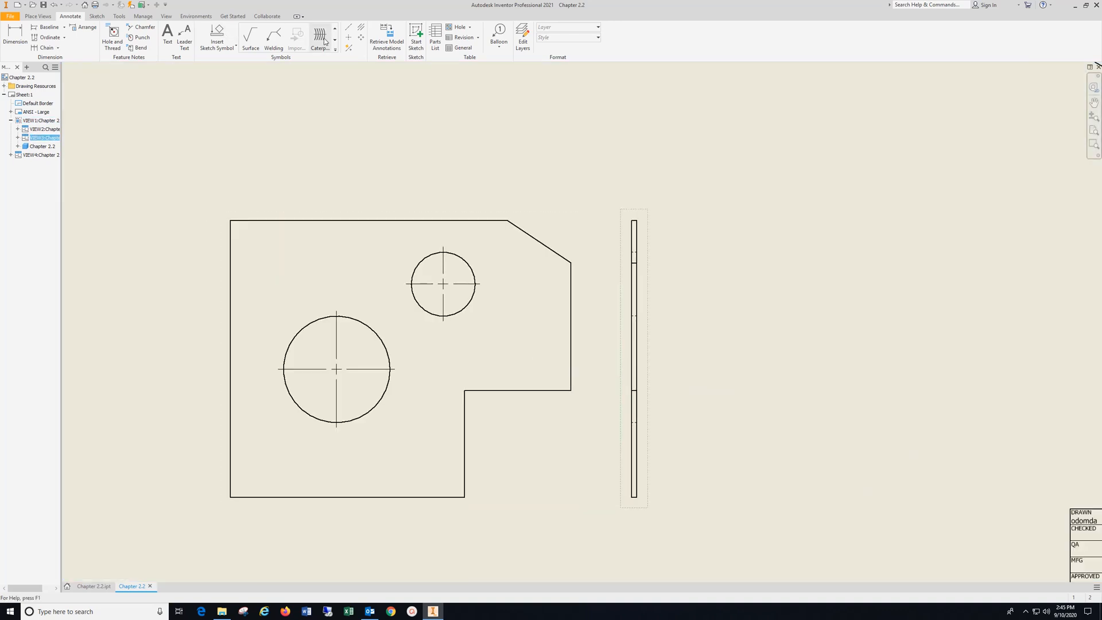
{"action": "left_click", "coordinate": [361, 29]}
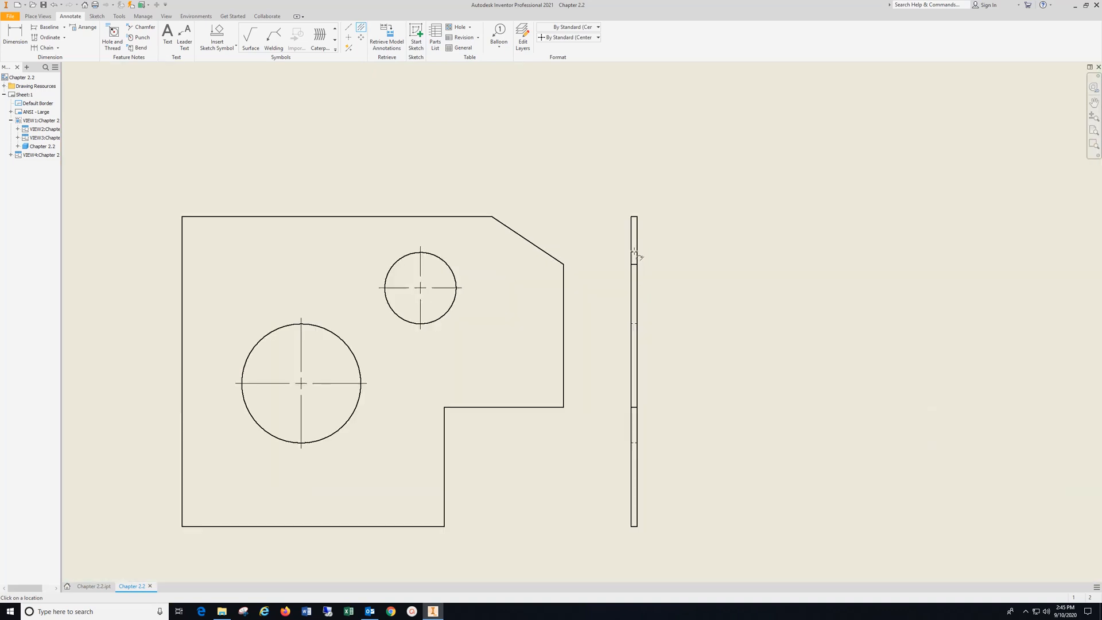
{"action": "scroll", "coordinate": [634, 253], "scroll_direction": "up", "scroll_amount": 5}
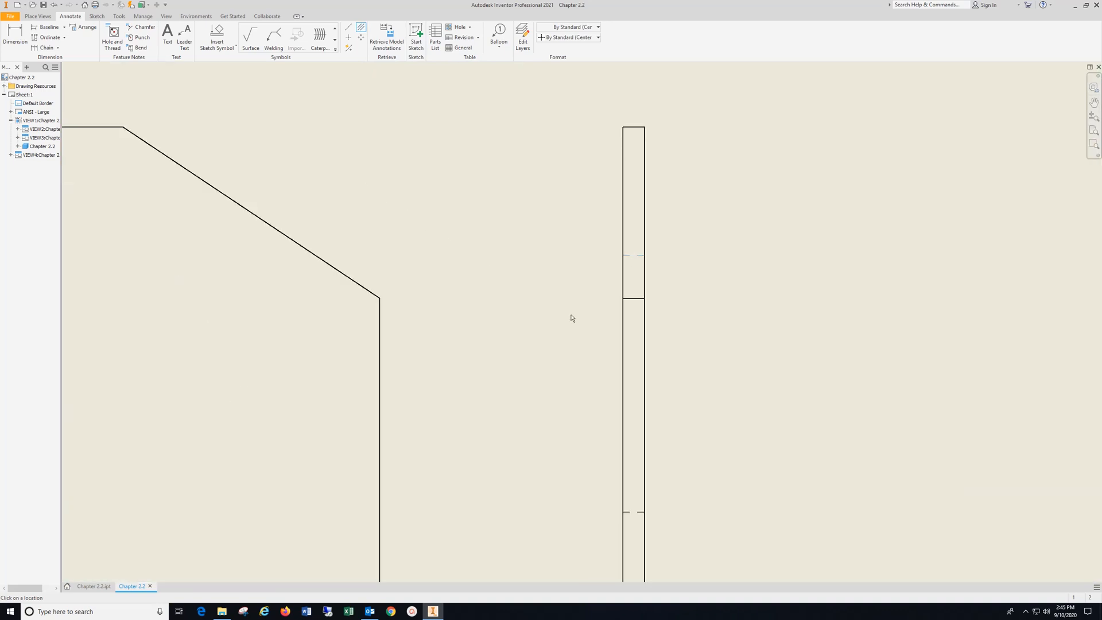
{"action": "scroll", "coordinate": [486, 340], "scroll_direction": "down", "scroll_amount": 4}
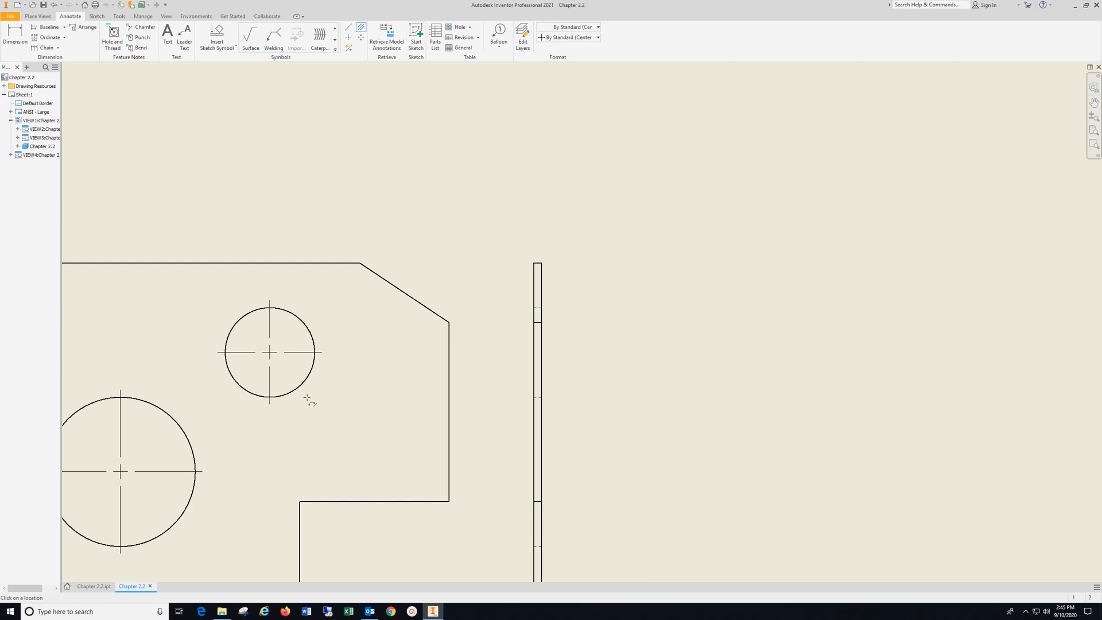
{"action": "left_click", "coordinate": [538, 398]}
{"action": "middle_click_drag", "start_coordinate": [391, 371], "coordinate": [418, 313]}
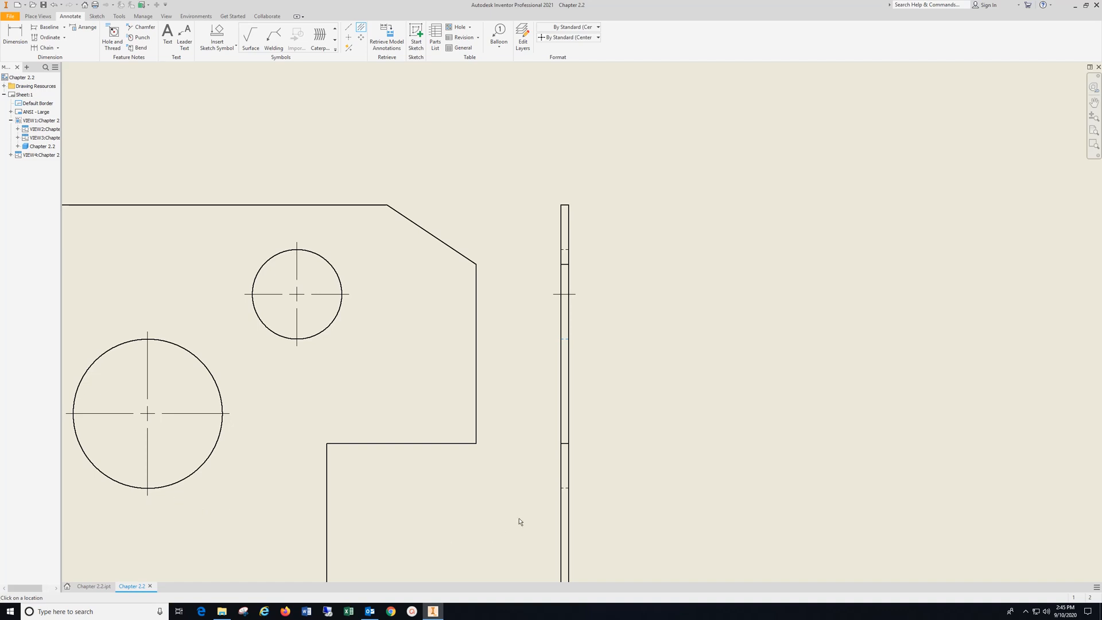
{"action": "left_click", "coordinate": [565, 488]}
{"action": "scroll", "coordinate": [501, 453], "scroll_direction": "down", "scroll_amount": 5}
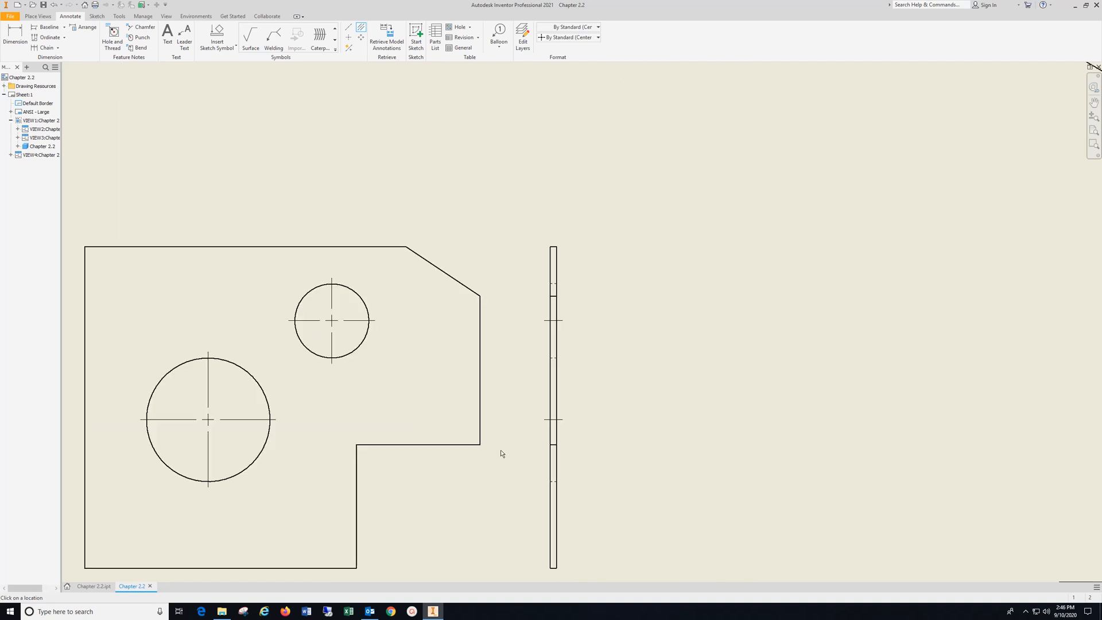
Step: Move the side view farther from the front view and dimension the large hole's horizontal distance from the plate's left edge in the front view
{"action": "left_click_drag", "start_coordinate": [534, 336], "coordinate": [730, 348]}
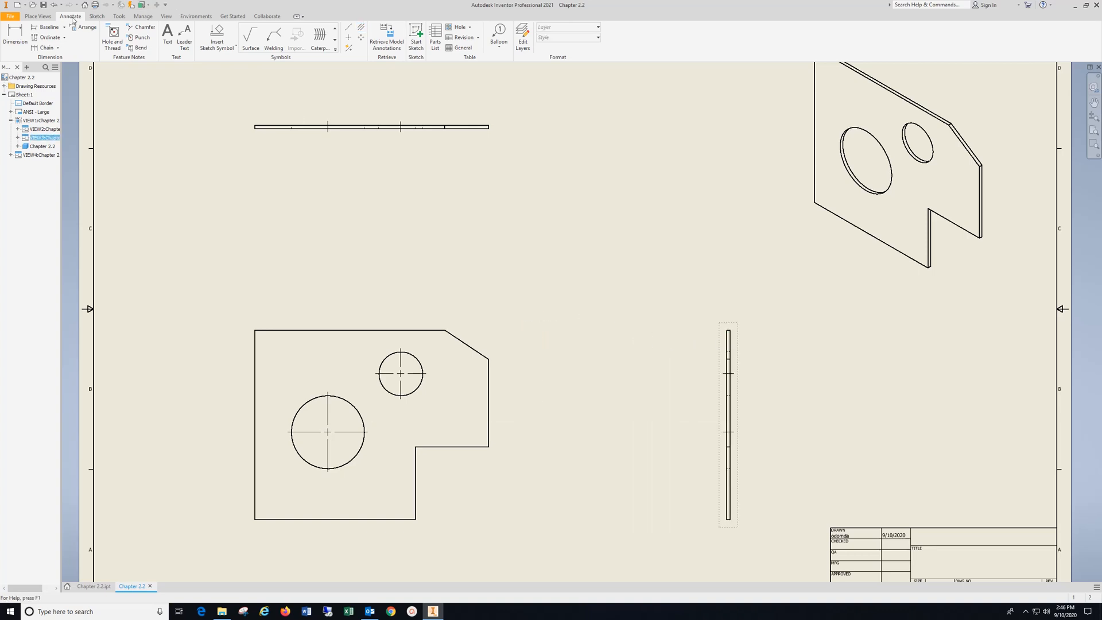
{"action": "left_click", "coordinate": [19, 41]}
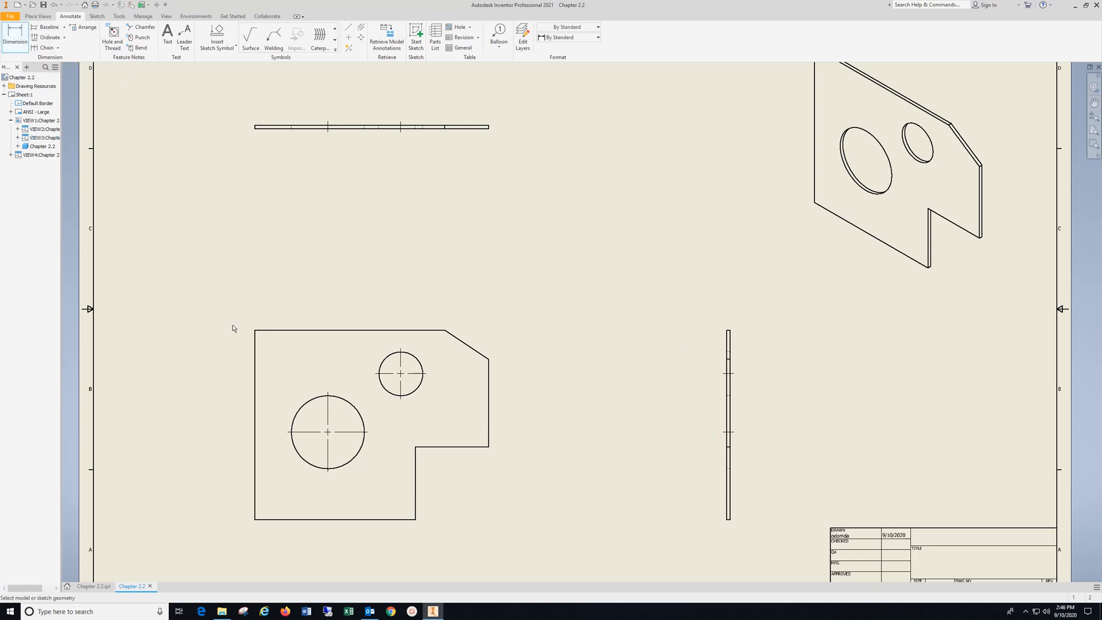
{"action": "left_click", "coordinate": [256, 385]}
{"action": "left_click", "coordinate": [327, 393]}
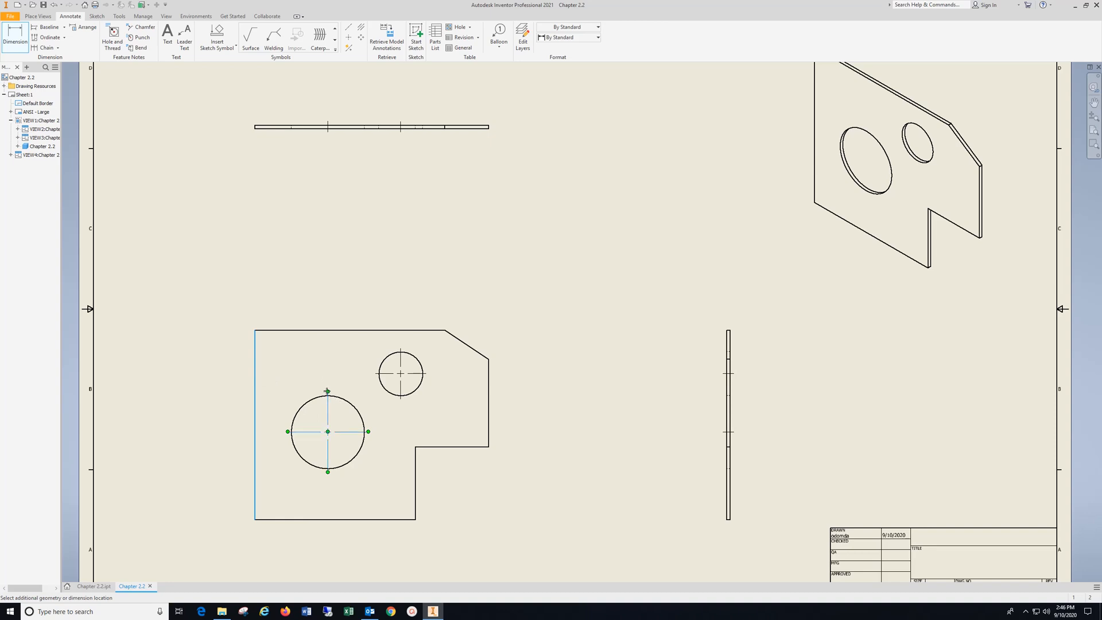
{"action": "left_click", "coordinate": [230, 329]}
{"action": "left_click", "coordinate": [258, 222]}
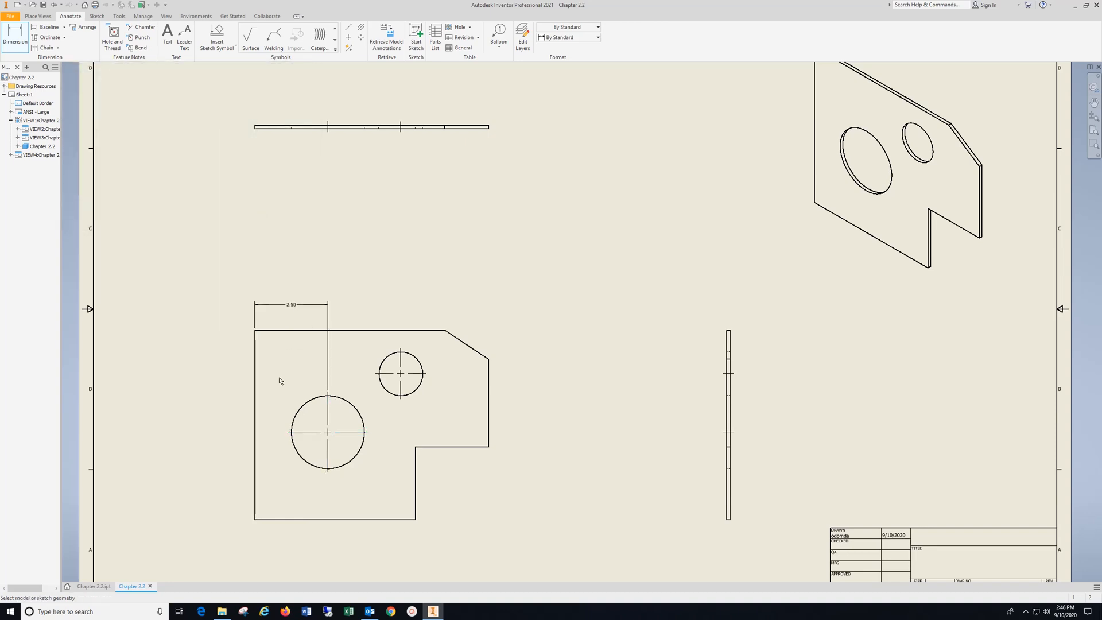
Step: Dimension the large hole's center height from the plate's bottom edge and its diameter in the front view
{"action": "left_click", "coordinate": [280, 520]}
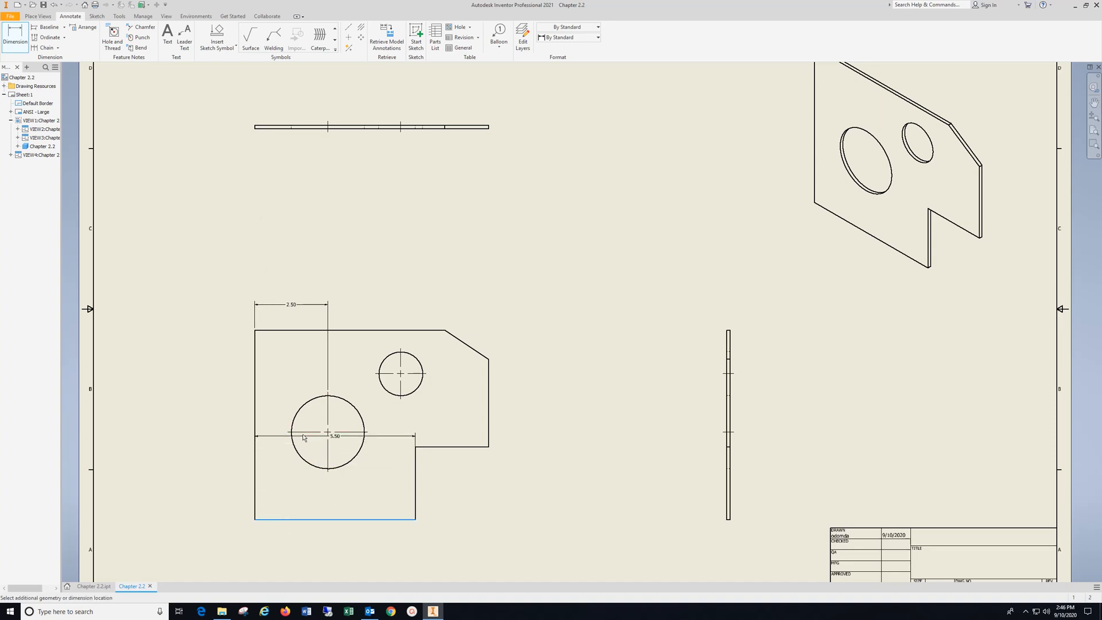
{"action": "left_click", "coordinate": [305, 435]}
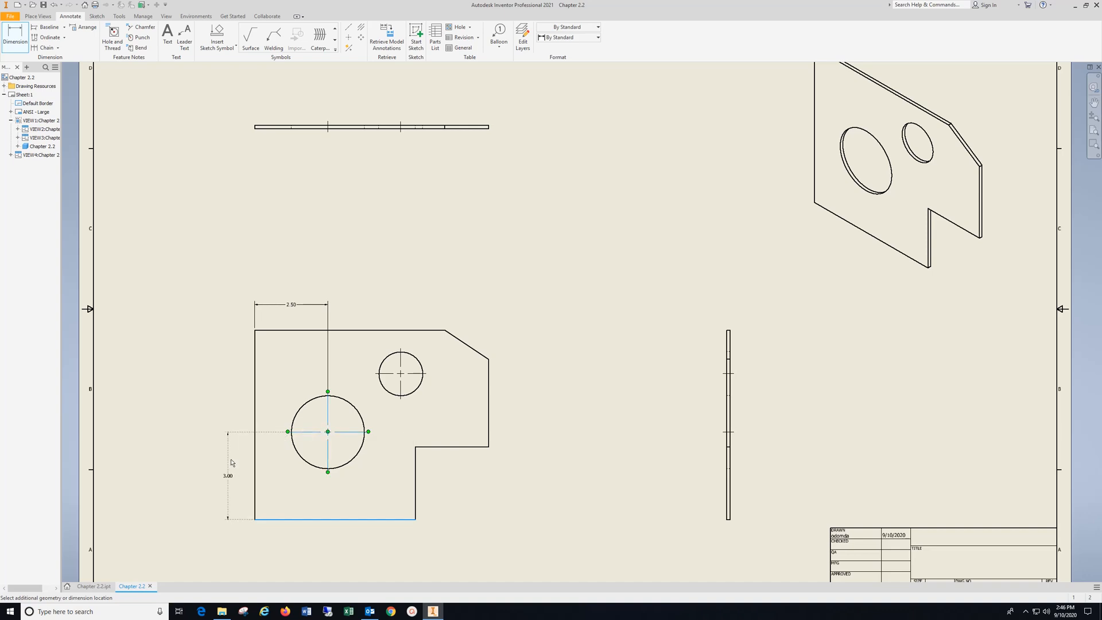
{"action": "left_click", "coordinate": [311, 462]}
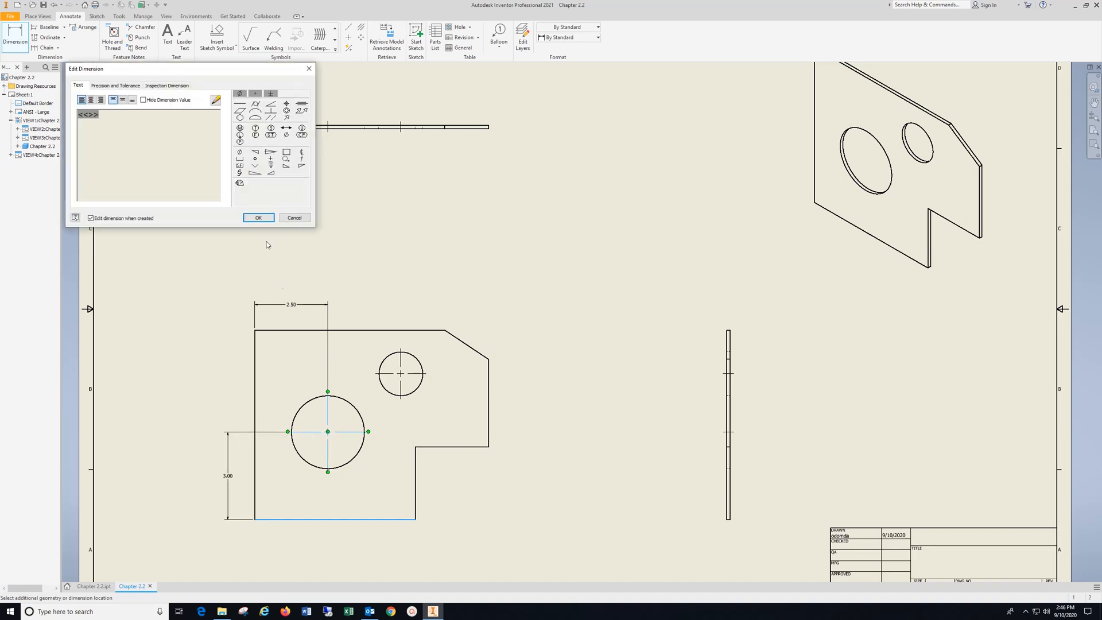
{"action": "left_click", "coordinate": [259, 218]}
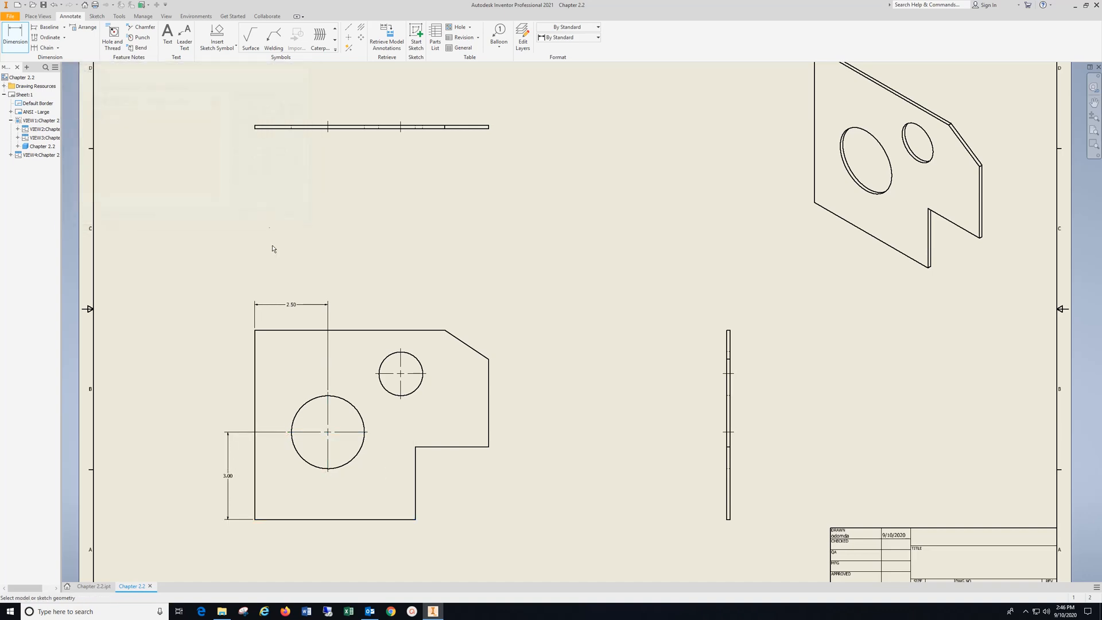
{"action": "left_click", "coordinate": [344, 464]}
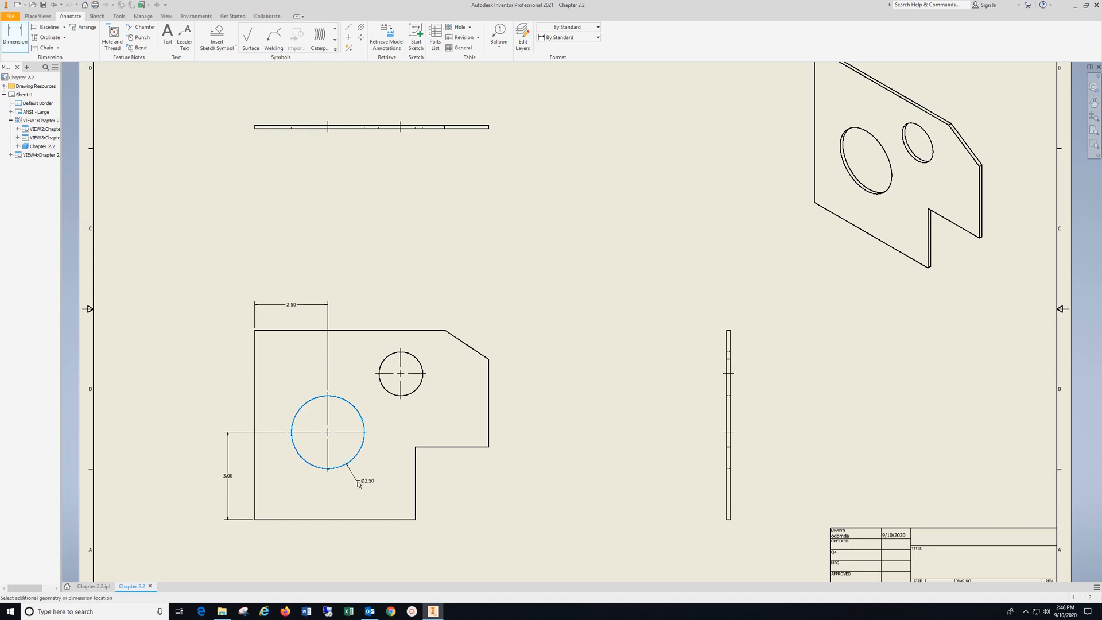
{"action": "left_click", "coordinate": [364, 489]}
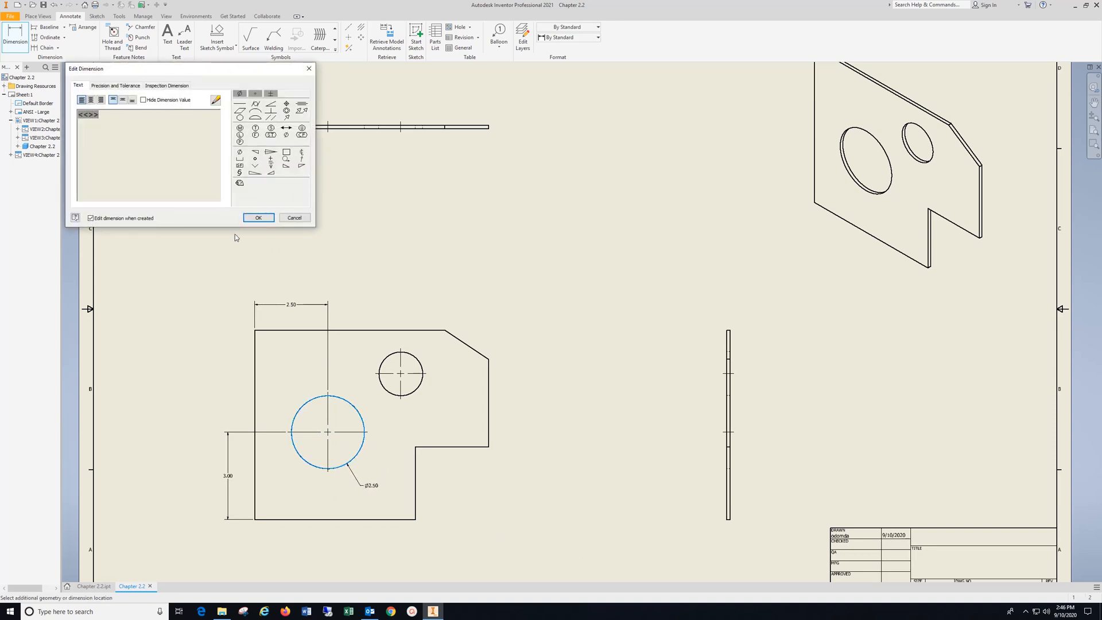
{"action": "left_click", "coordinate": [256, 217]}
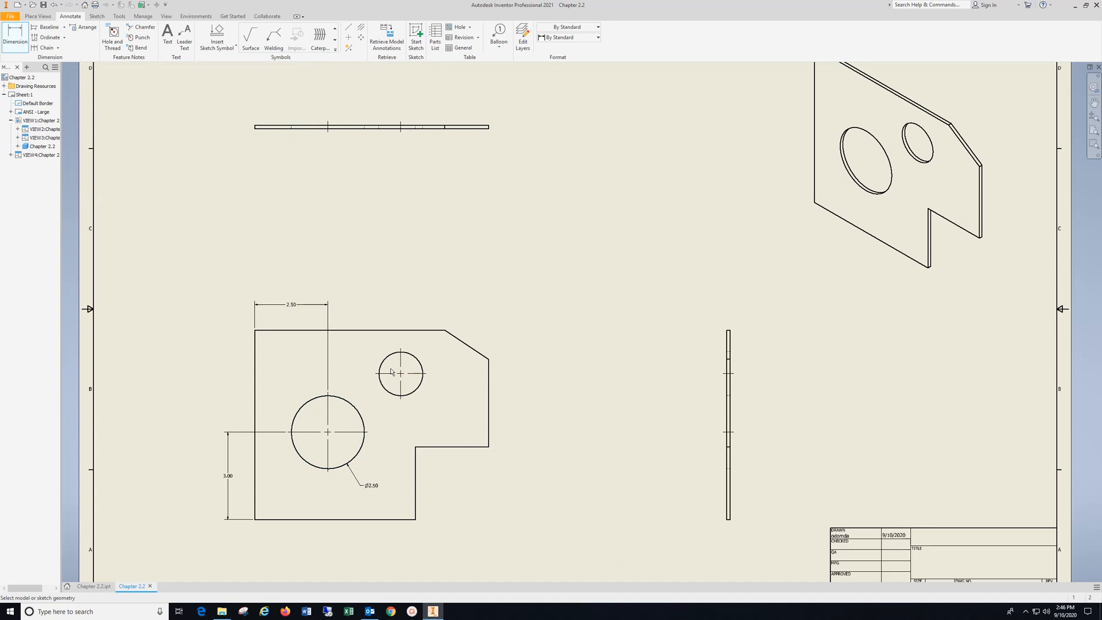
Step: Locate the small hole's center in the front view with dimensions from the plate's left edge and bottom edge
{"action": "left_click", "coordinate": [255, 350]}
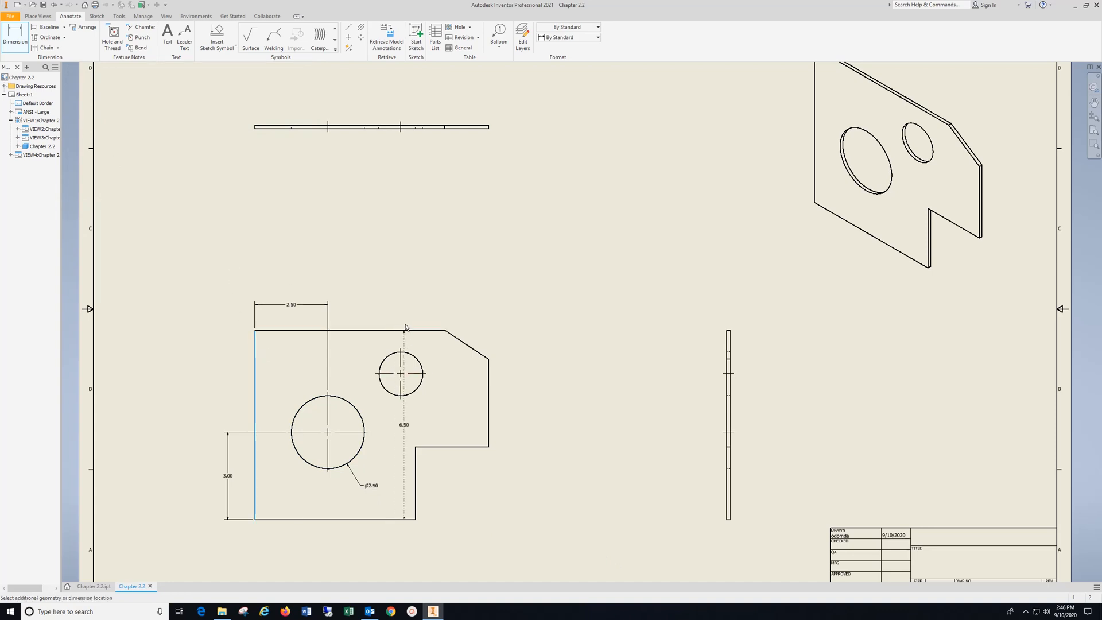
{"action": "left_click", "coordinate": [401, 355]}
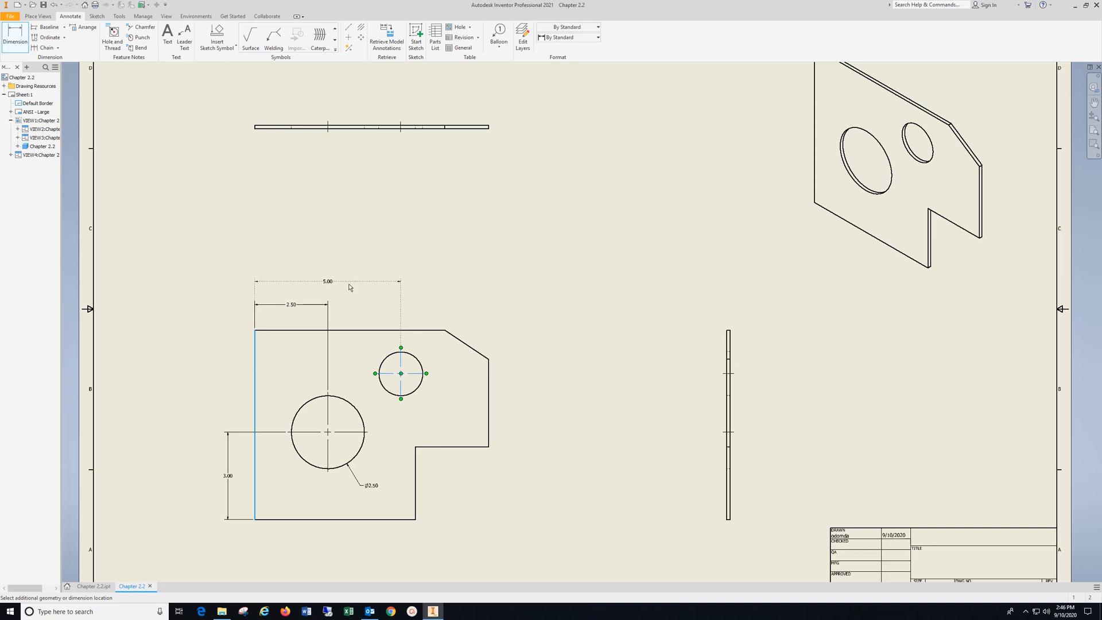
{"action": "left_click", "coordinate": [349, 287]}
{"action": "left_click", "coordinate": [263, 218]}
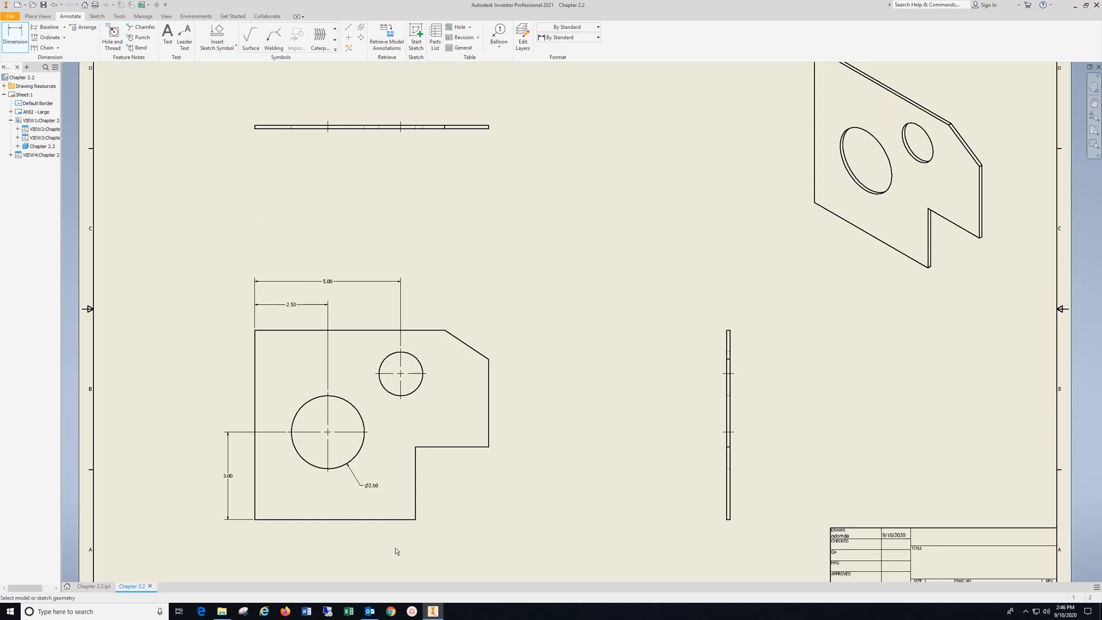
{"action": "left_click", "coordinate": [393, 519]}
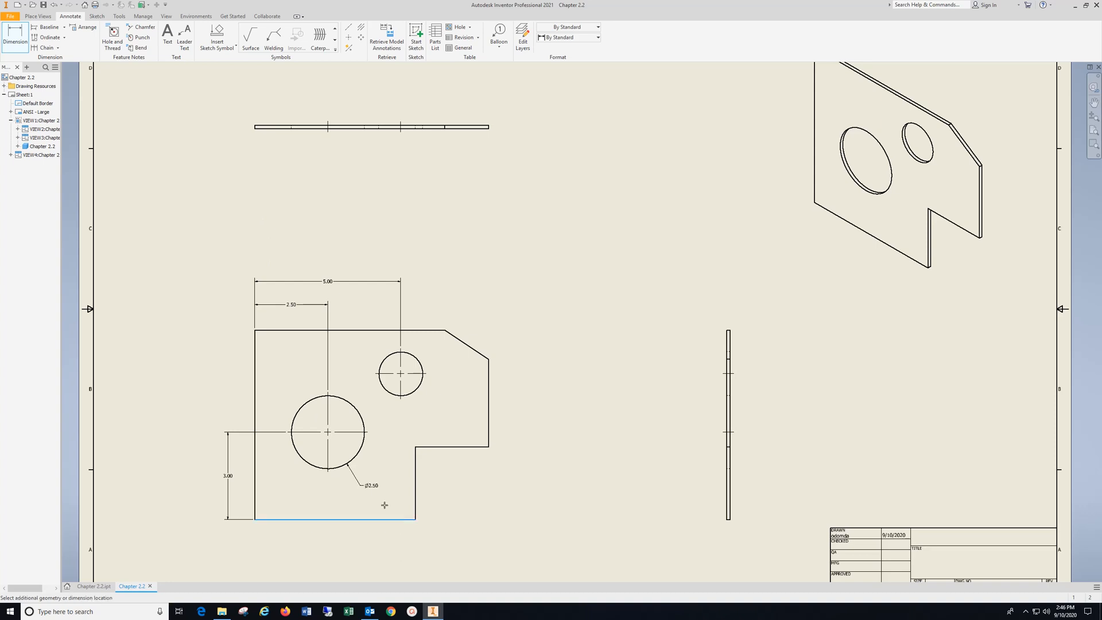
{"action": "left_click", "coordinate": [382, 376]}
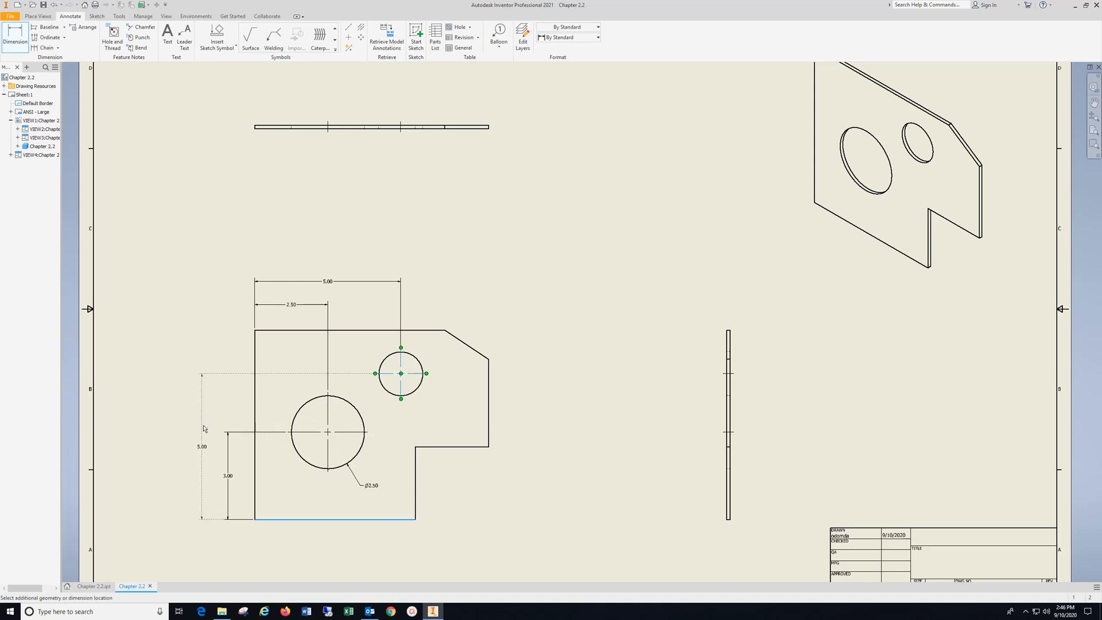
{"action": "left_click", "coordinate": [203, 427]}
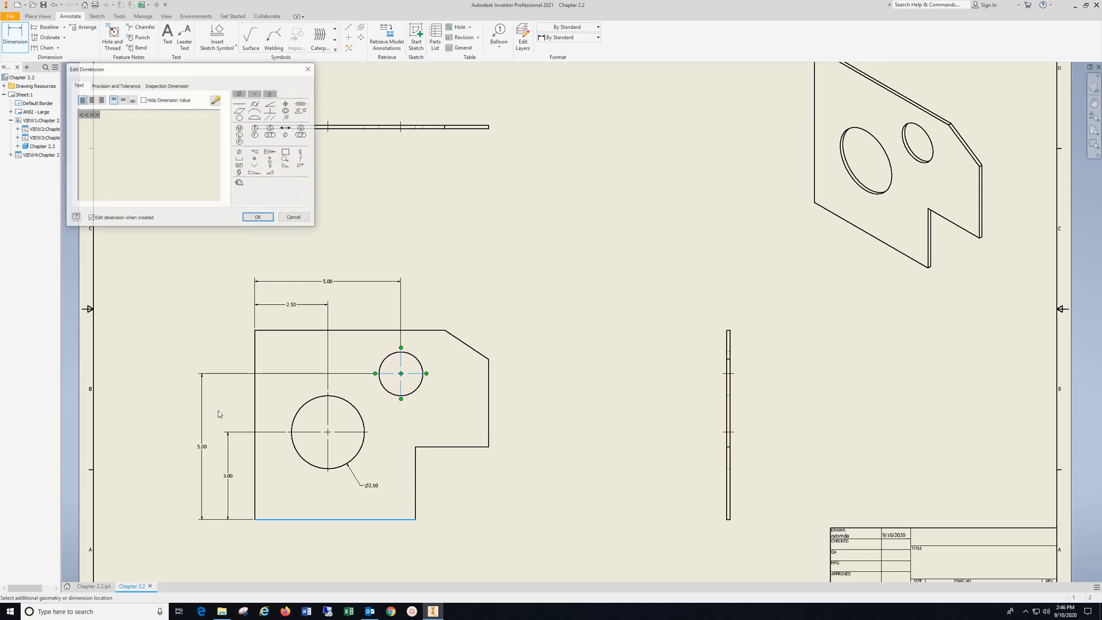
{"action": "left_click", "coordinate": [257, 217]}
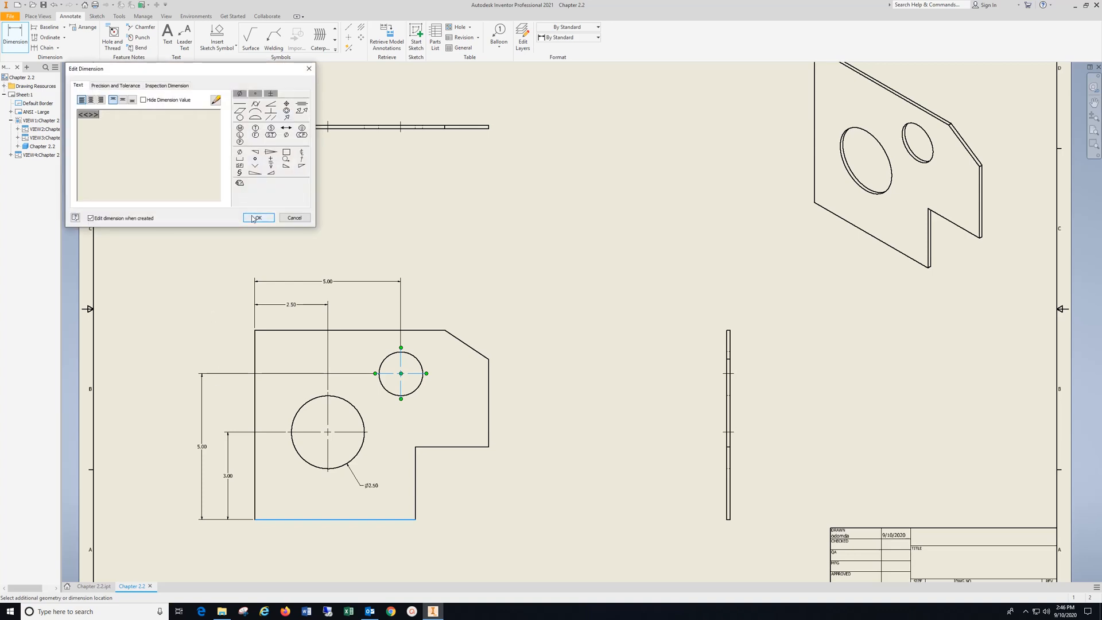
Step: Add a diameter dimension to the small hole in the front view
{"action": "left_click", "coordinate": [416, 390]}
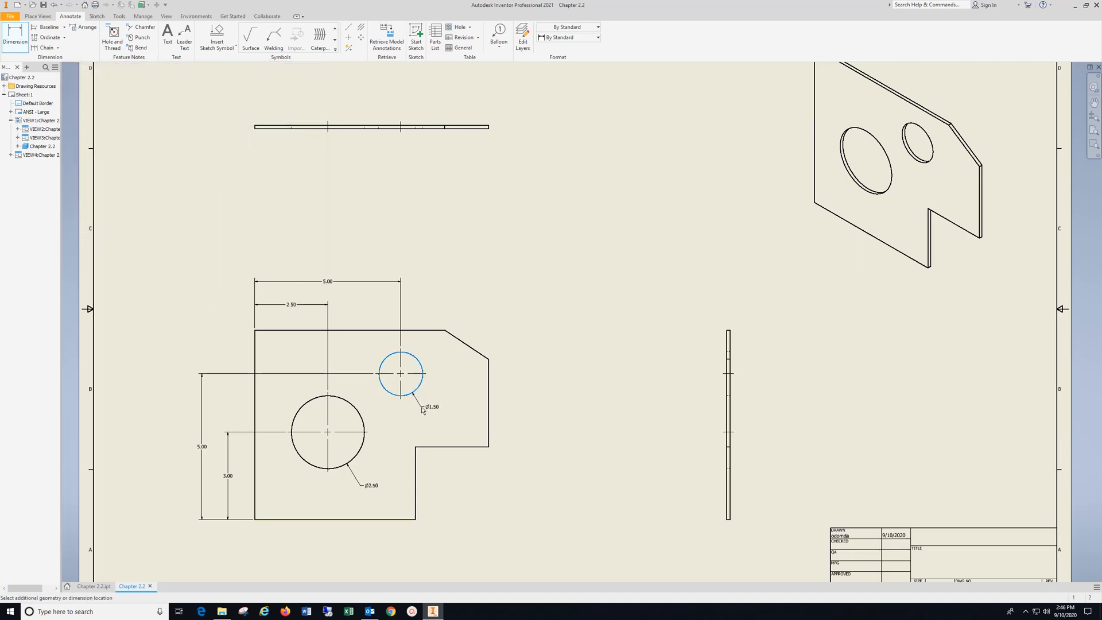
{"action": "left_click", "coordinate": [428, 408]}
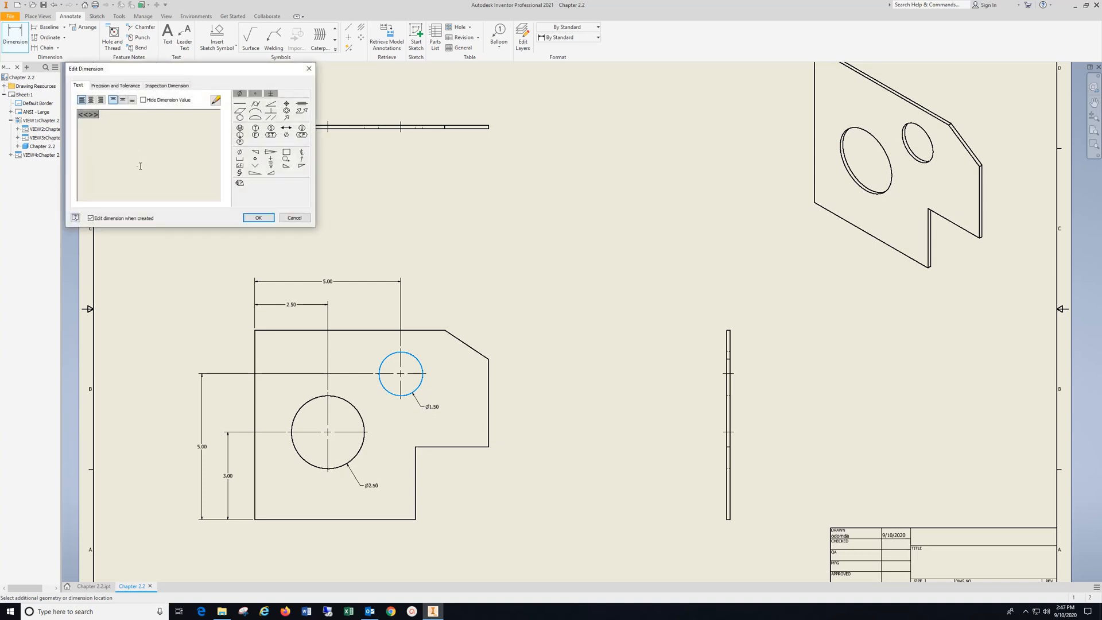
{"action": "left_click", "coordinate": [259, 218]}
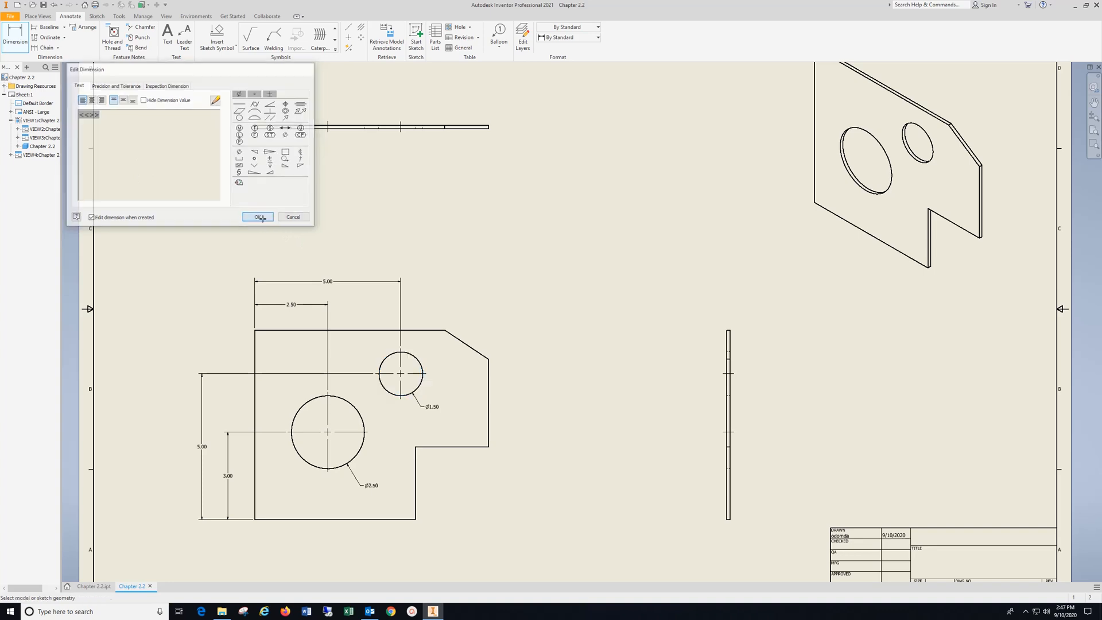
Step: Dimension the plate's overall height on the outer side of the right-side view
{"action": "left_click", "coordinate": [729, 522]}
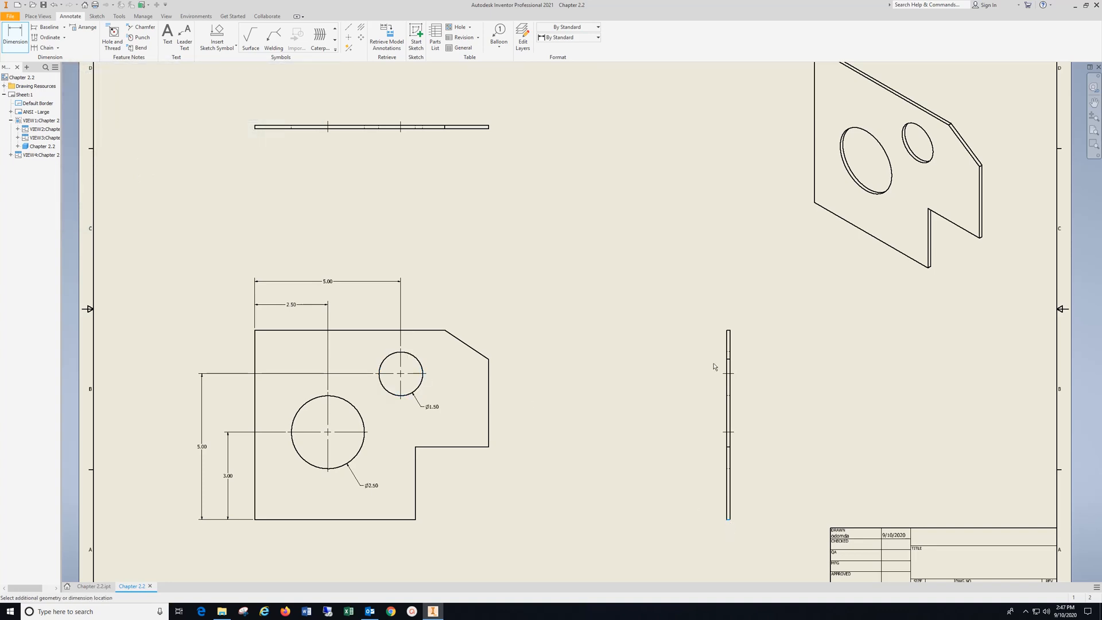
{"action": "left_click", "coordinate": [729, 330]}
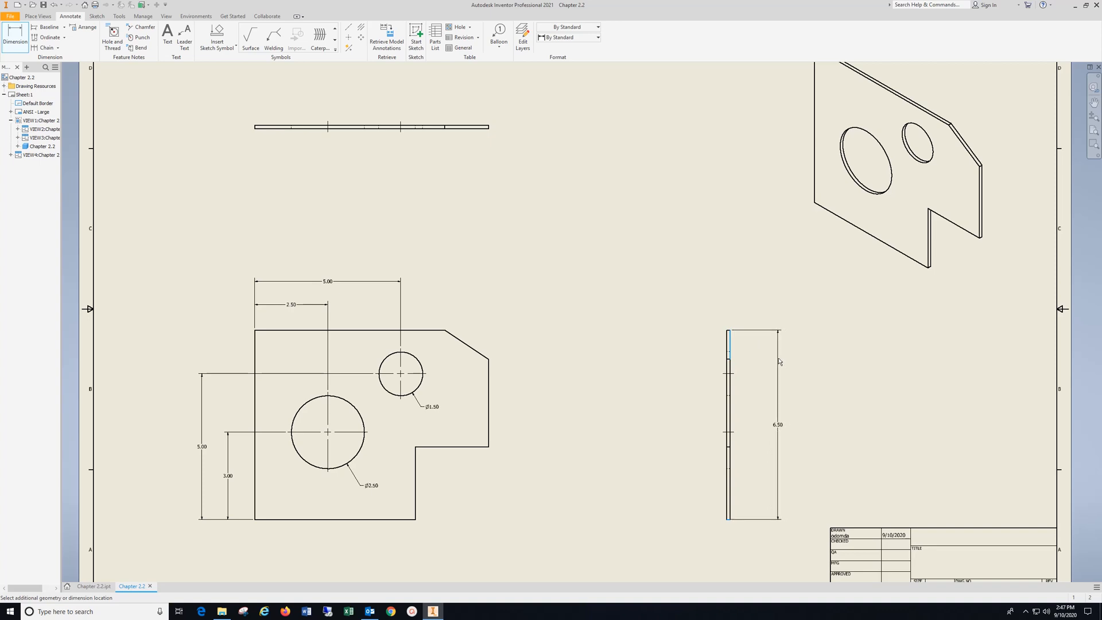
{"action": "left_click", "coordinate": [771, 359]}
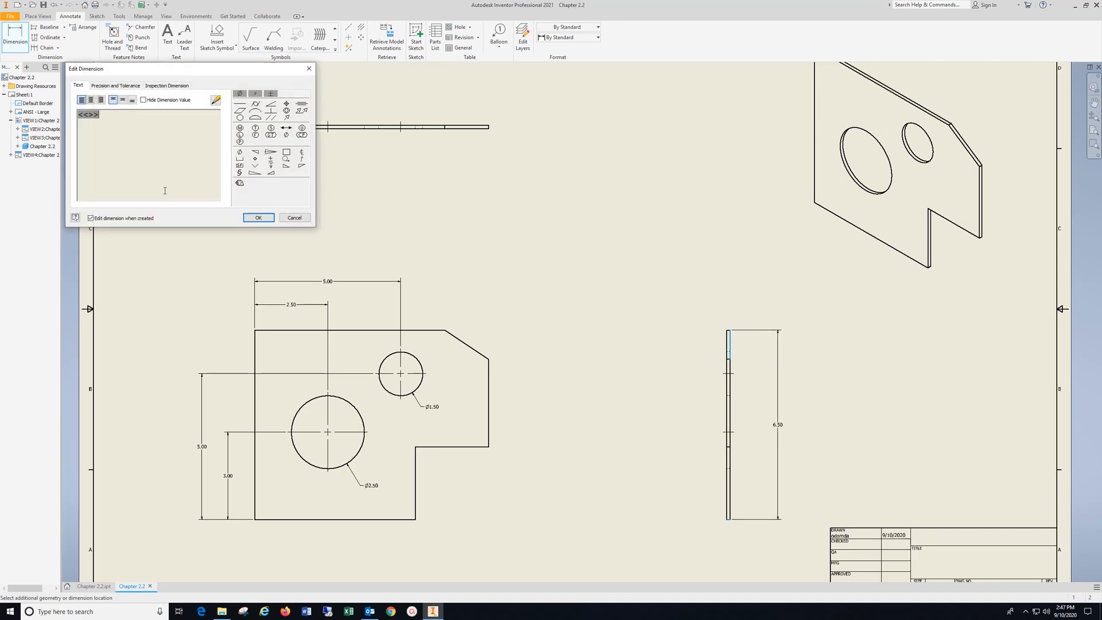
{"action": "left_click", "coordinate": [255, 218]}
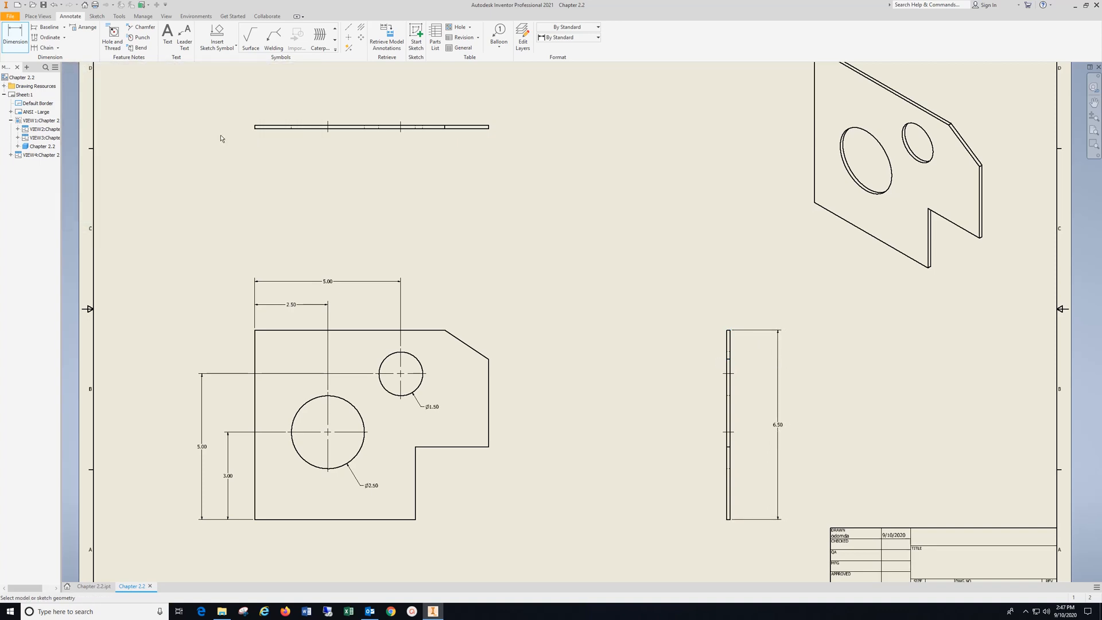
Step: Dimension the plate's thickness at the left end of the top view
{"action": "left_click", "coordinate": [260, 128]}
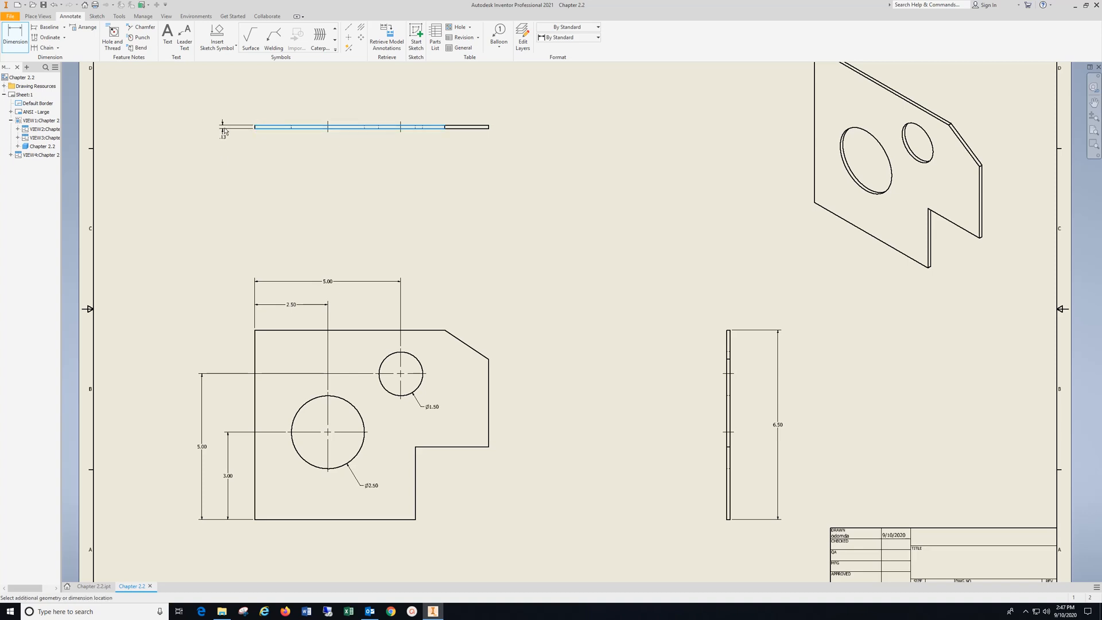
{"action": "left_click", "coordinate": [230, 152]}
{"action": "left_click", "coordinate": [259, 218]}
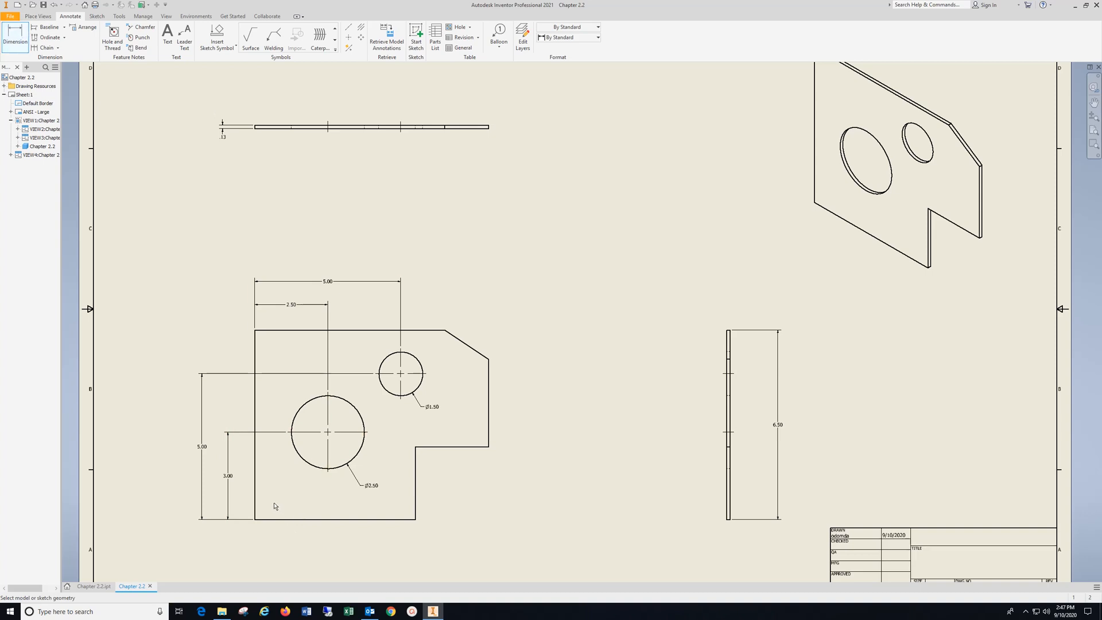
Step: Dimension the width of the plate's lower portion below the front view, from the left edge to the notch's vertical edge
{"action": "left_click", "coordinate": [255, 507]}
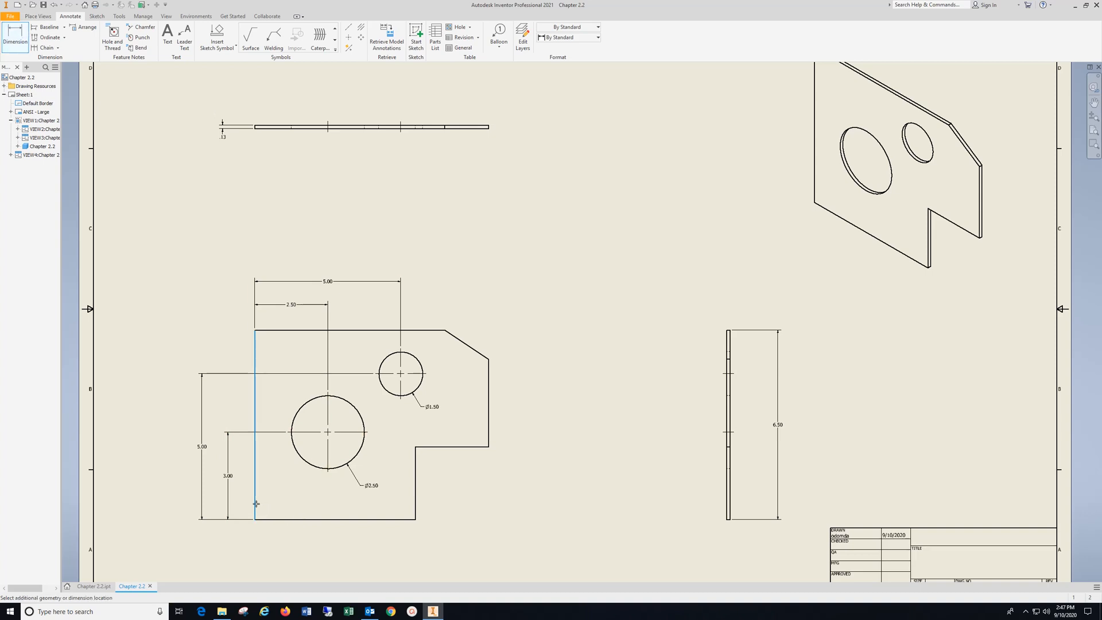
{"action": "left_click", "coordinate": [416, 493]}
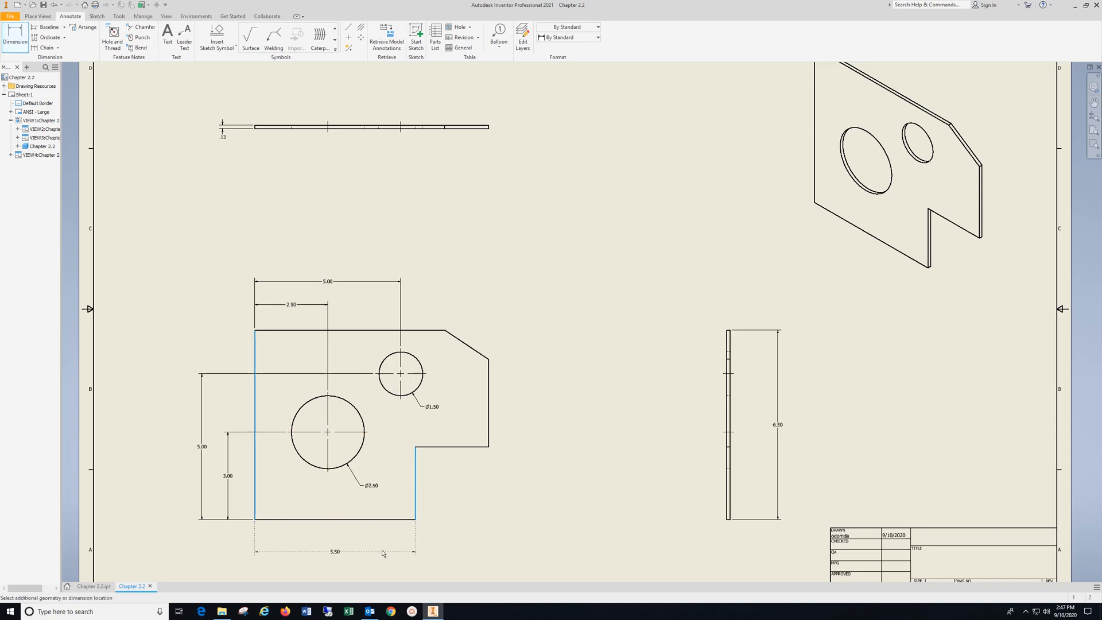
{"action": "left_click", "coordinate": [383, 553]}
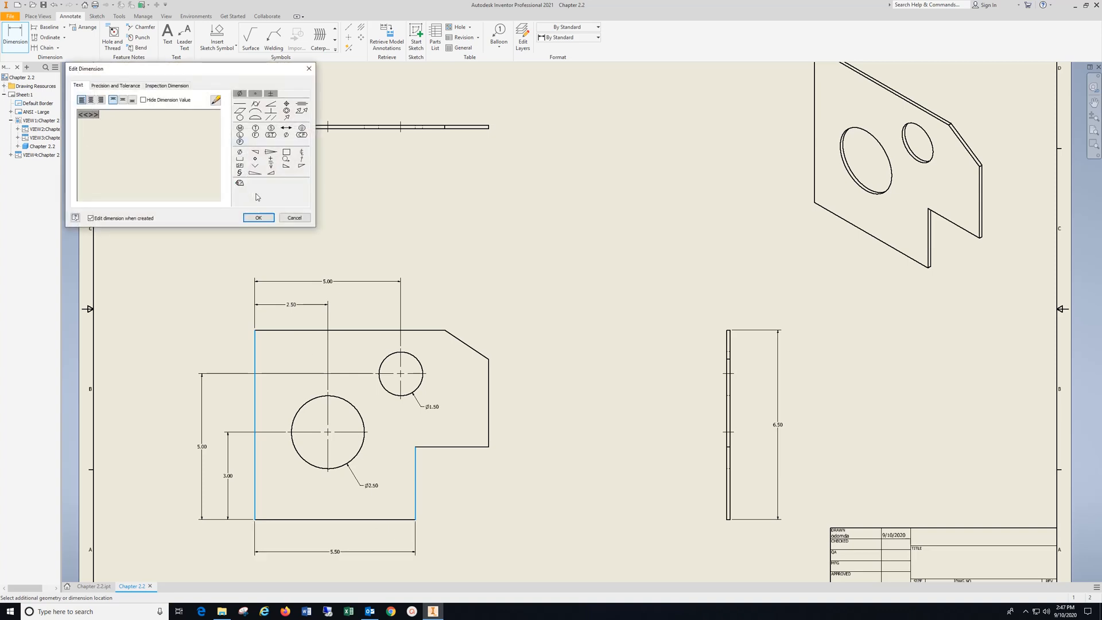
{"action": "left_click", "coordinate": [258, 218]}
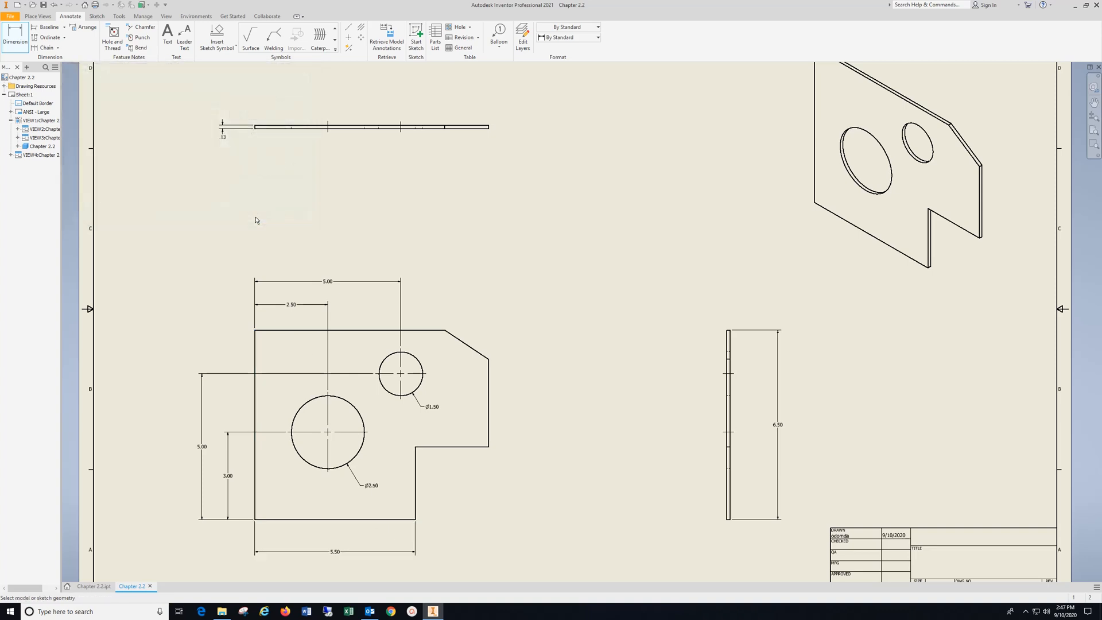
Step: Dimension the front view from the left edge to the upper end of the angled corner, placed above the hole location dimensions
{"action": "left_click", "coordinate": [256, 348]}
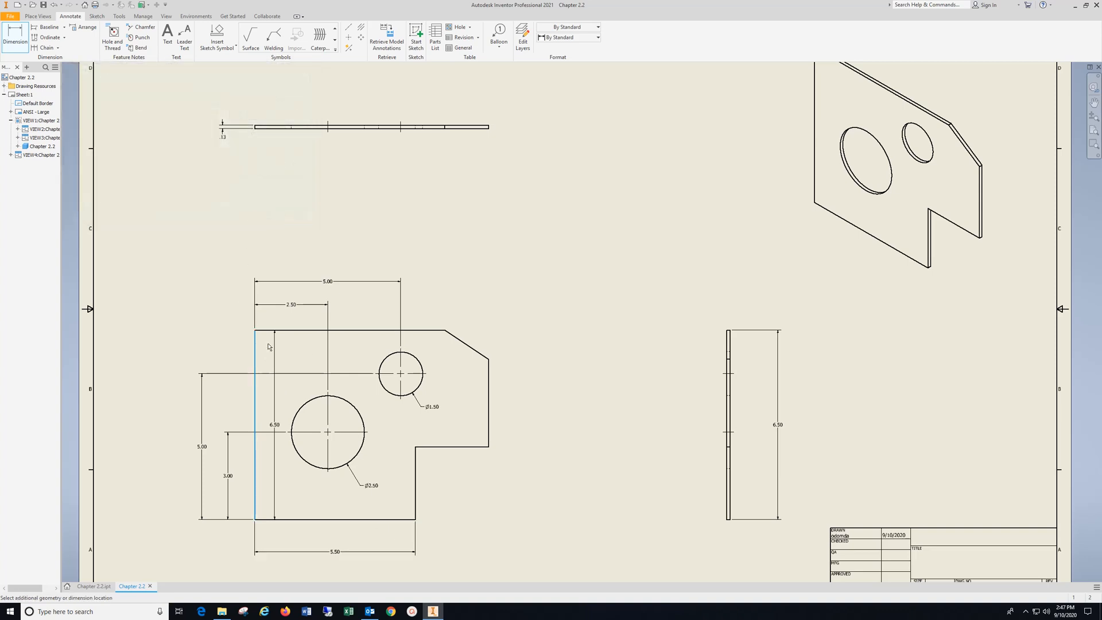
{"action": "left_click", "coordinate": [446, 332]}
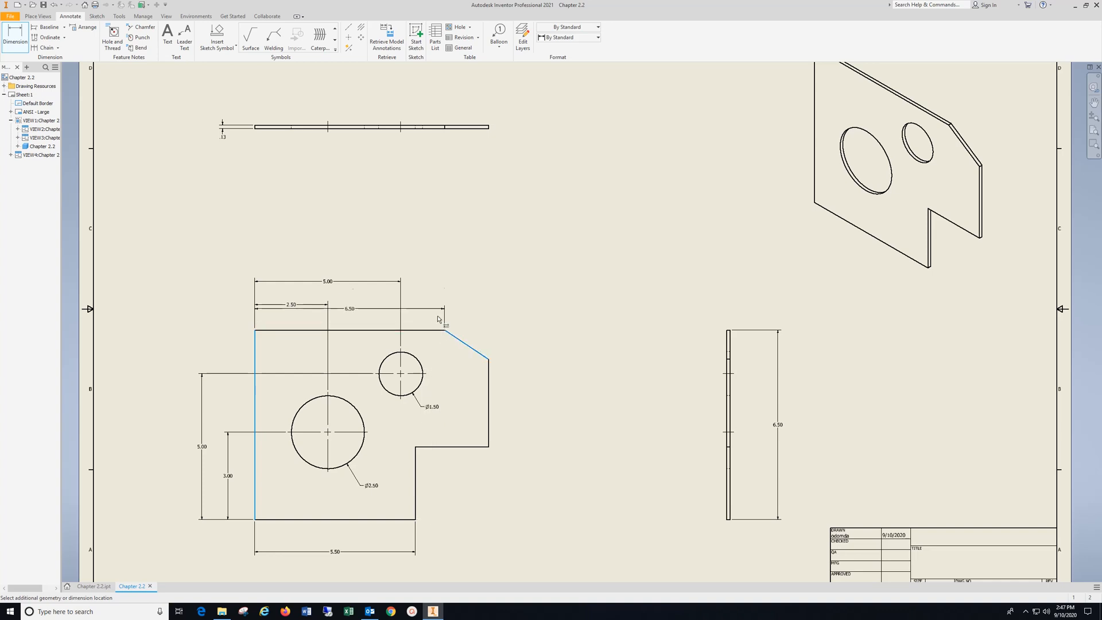
{"action": "left_click", "coordinate": [425, 263]}
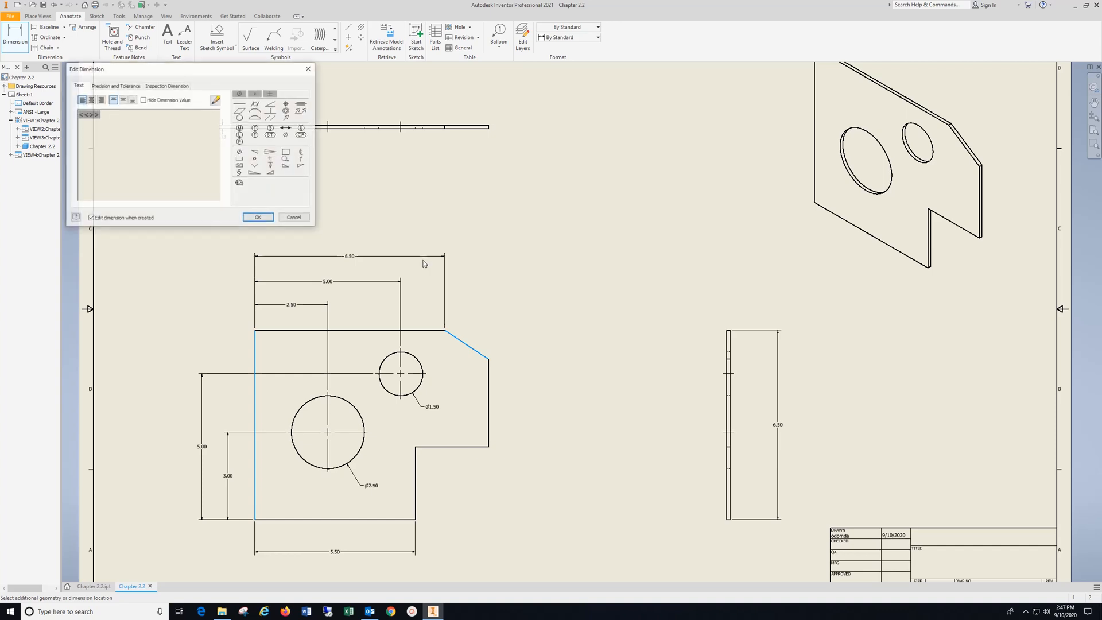
{"action": "left_click", "coordinate": [264, 222]}
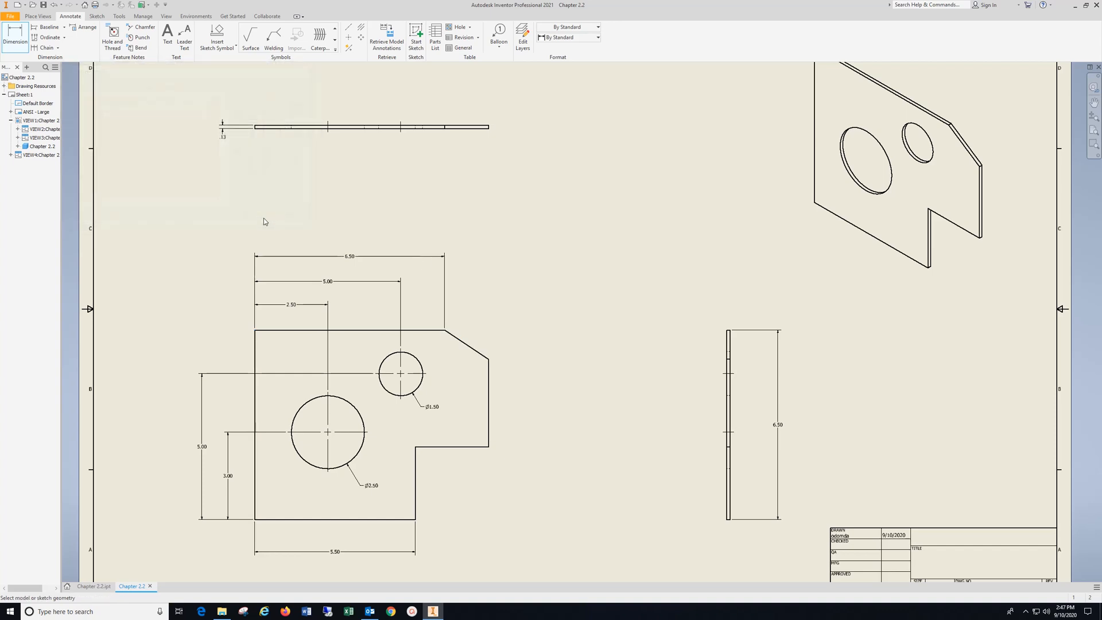
Step: Dimension the notch's height in the front view, from the plate's bottom edge to the notch's horizontal edge, placed outside the plate
{"action": "left_click", "coordinate": [383, 520]}
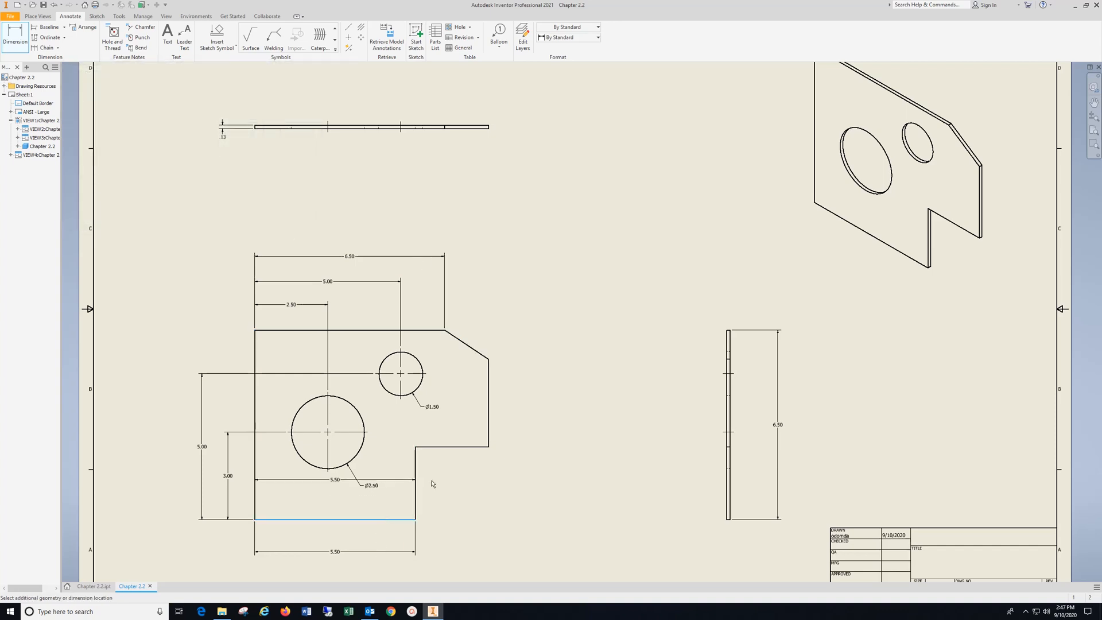
{"action": "left_click", "coordinate": [442, 448]}
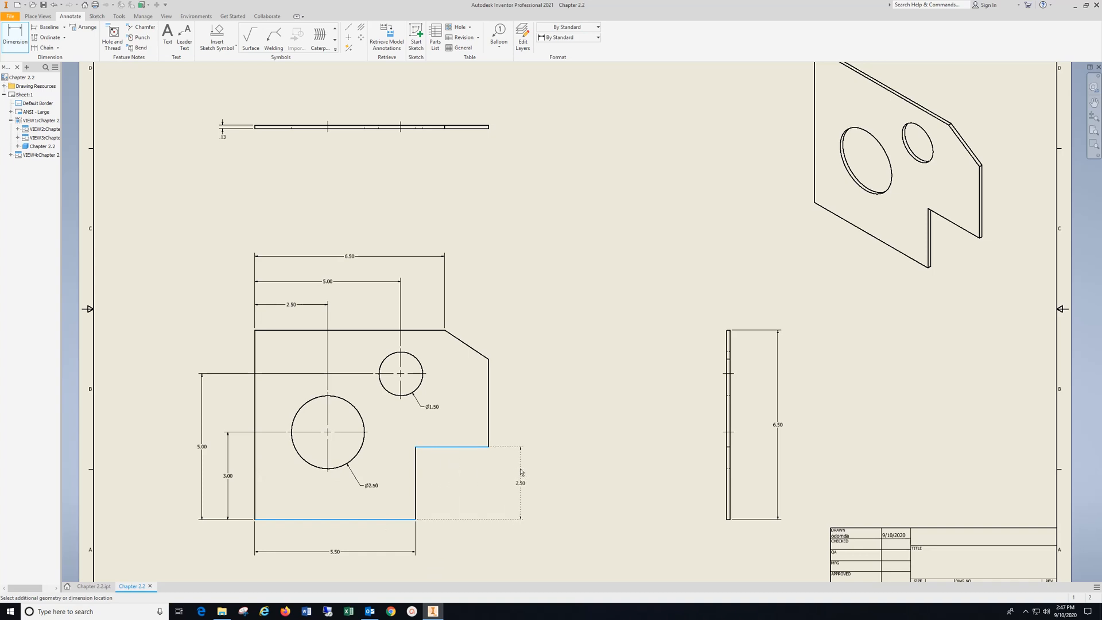
{"action": "left_click", "coordinate": [520, 470]}
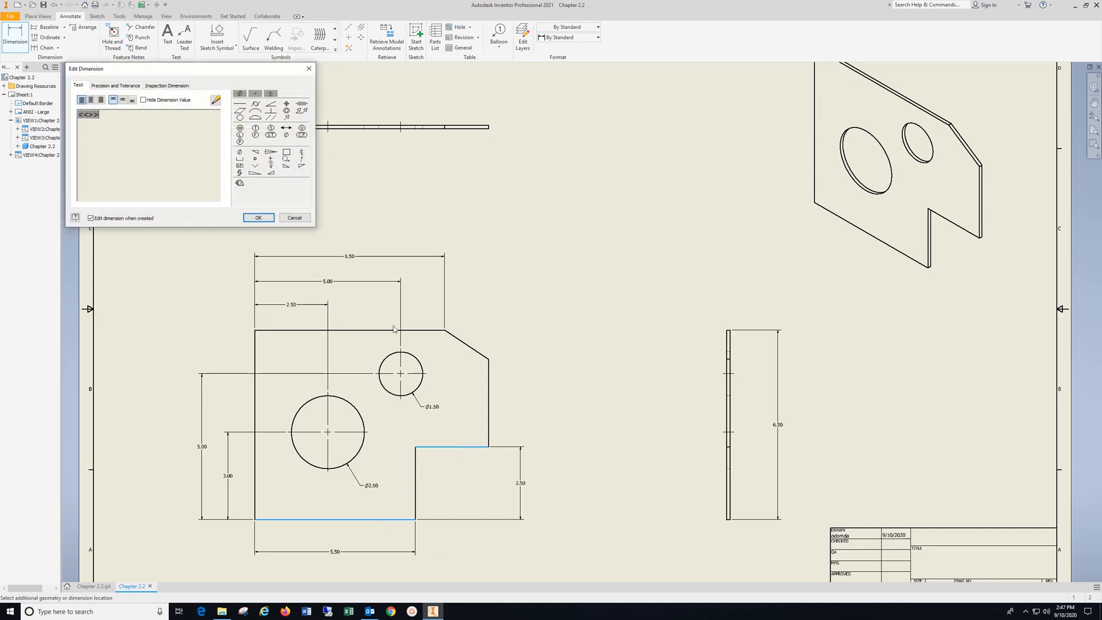
{"action": "left_click", "coordinate": [259, 218]}
Step: Dimension the front view's outer vertical edge, from the notch's horizontal edge to the lower end of the angled corner, in line with the notch height dimension
{"action": "left_click", "coordinate": [477, 448]}
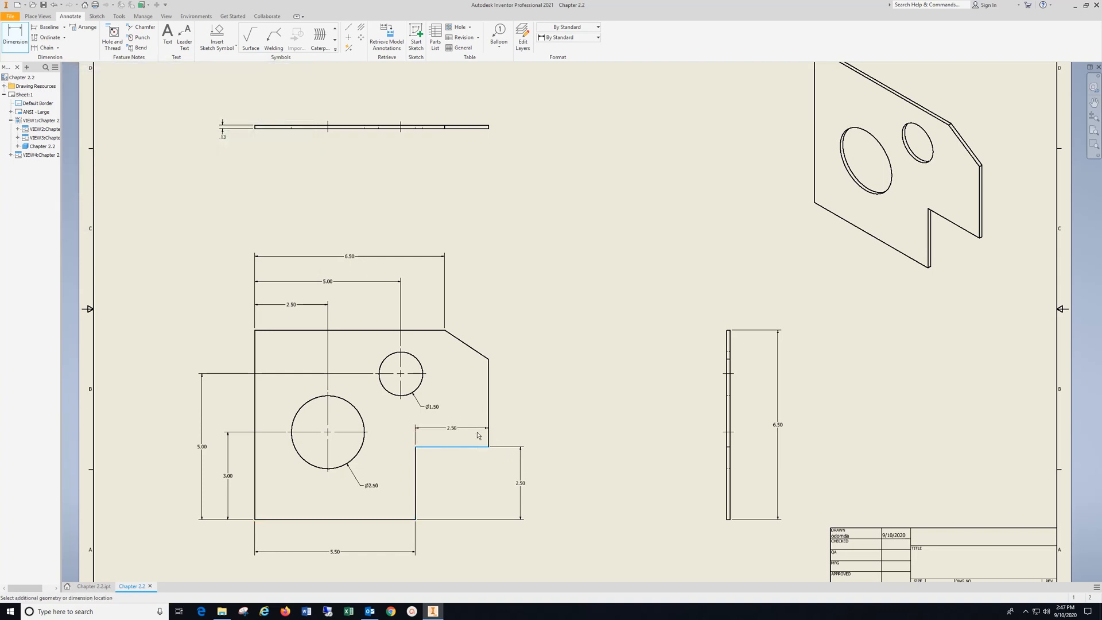
{"action": "left_click", "coordinate": [488, 360]}
{"action": "left_click", "coordinate": [521, 402]}
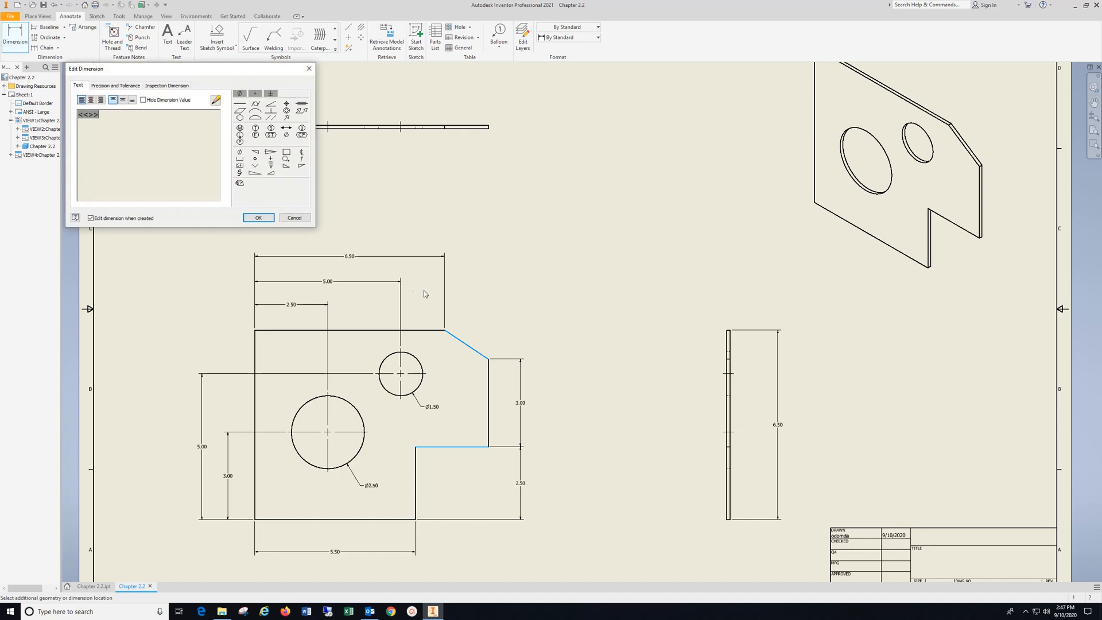
{"action": "left_click", "coordinate": [260, 217]}
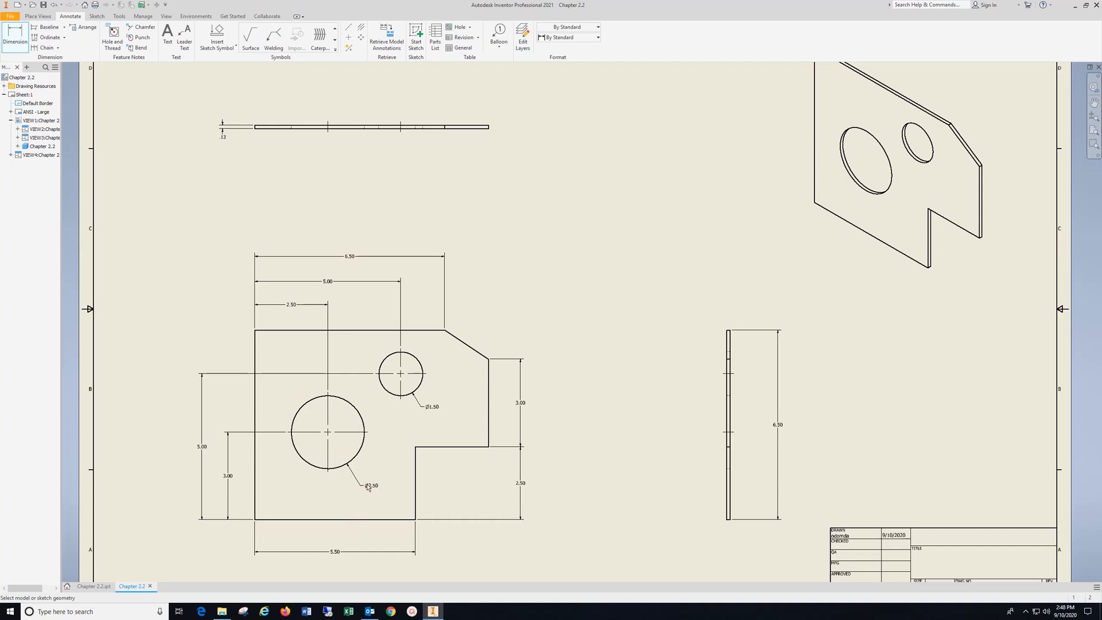
Step: Dimension the plate's overall width above the top view, from one end edge to the other
{"action": "mouse_move", "coordinate": [384, 471]}
{"action": "middle_mouse_down"}
{"action": "mouse_move", "coordinate": [360, 440]}
{"action": "mouse_move", "coordinate": [375, 556]}
{"action": "middle_mouse_up"}
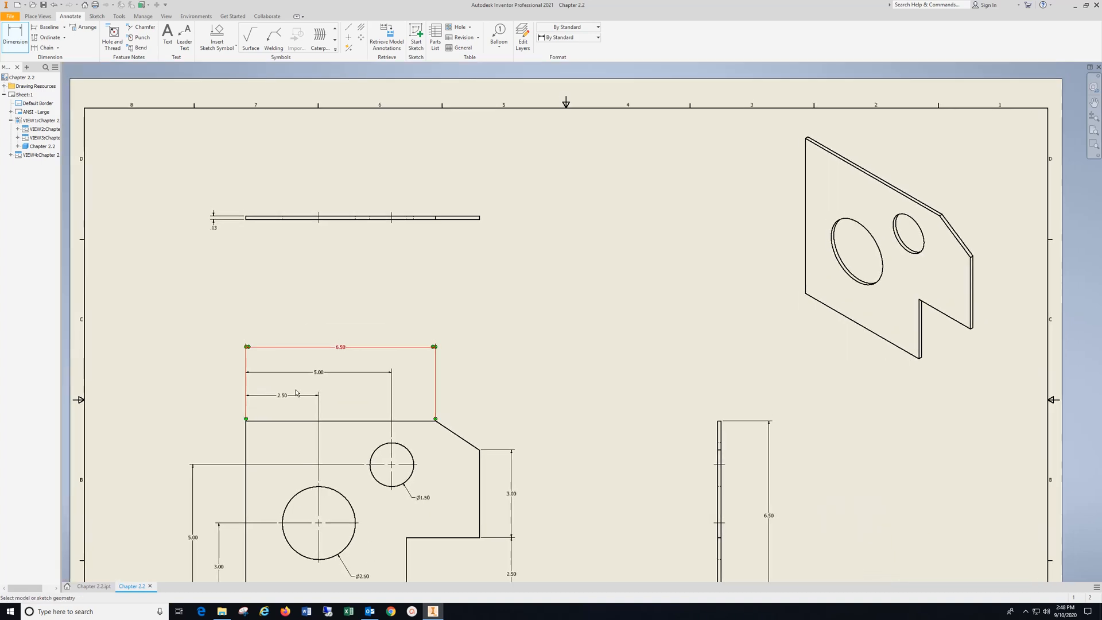
{"action": "left_click", "coordinate": [246, 217]}
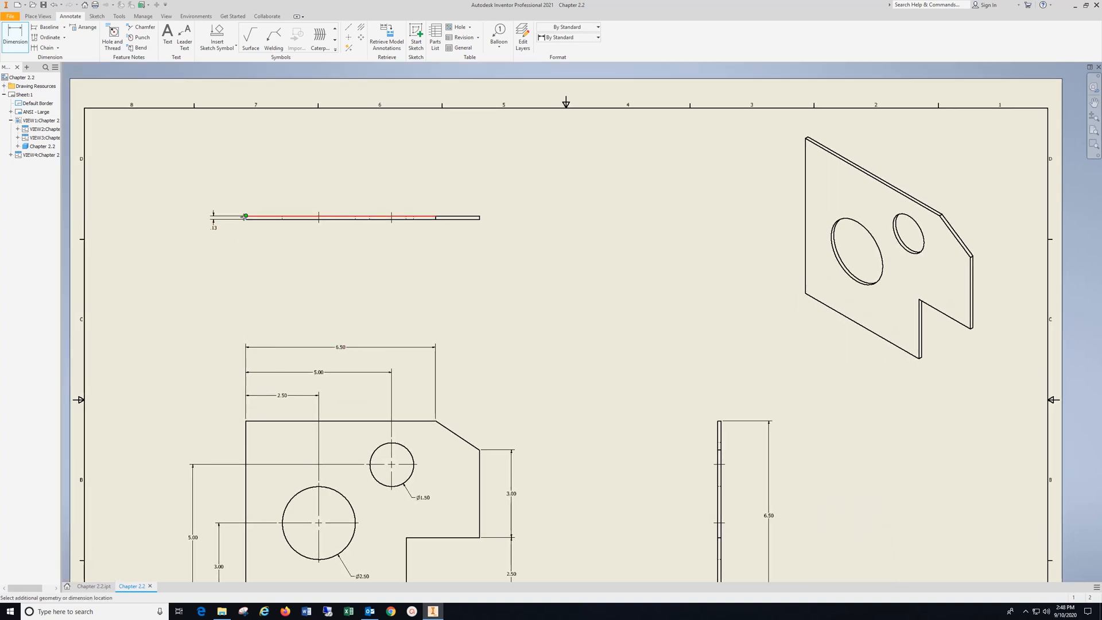
{"action": "left_click", "coordinate": [480, 217]}
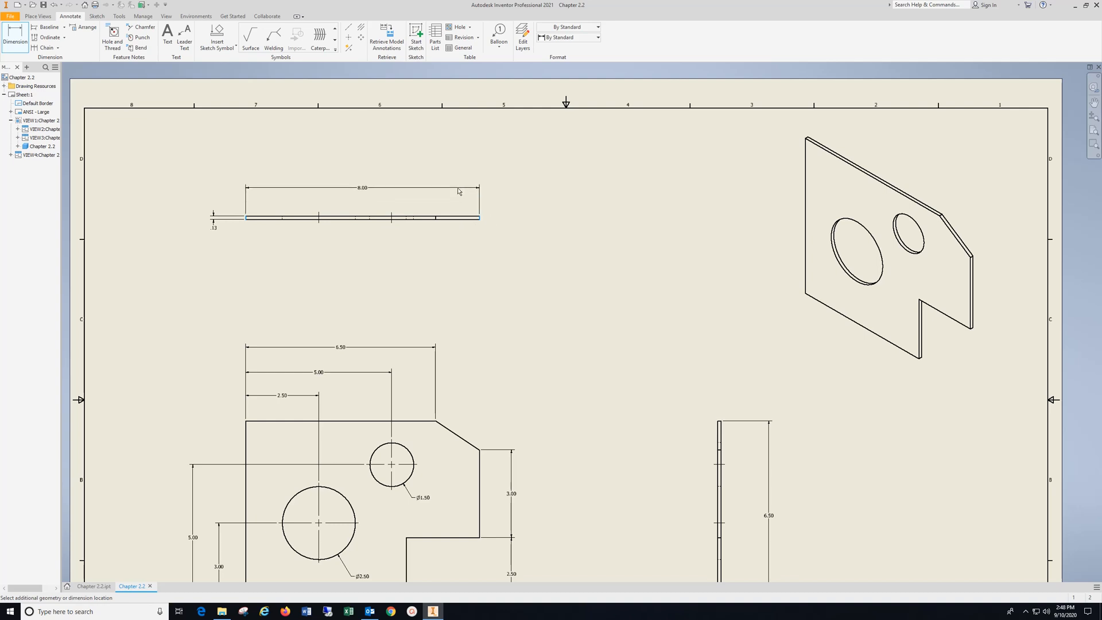
{"action": "left_click", "coordinate": [458, 196]}
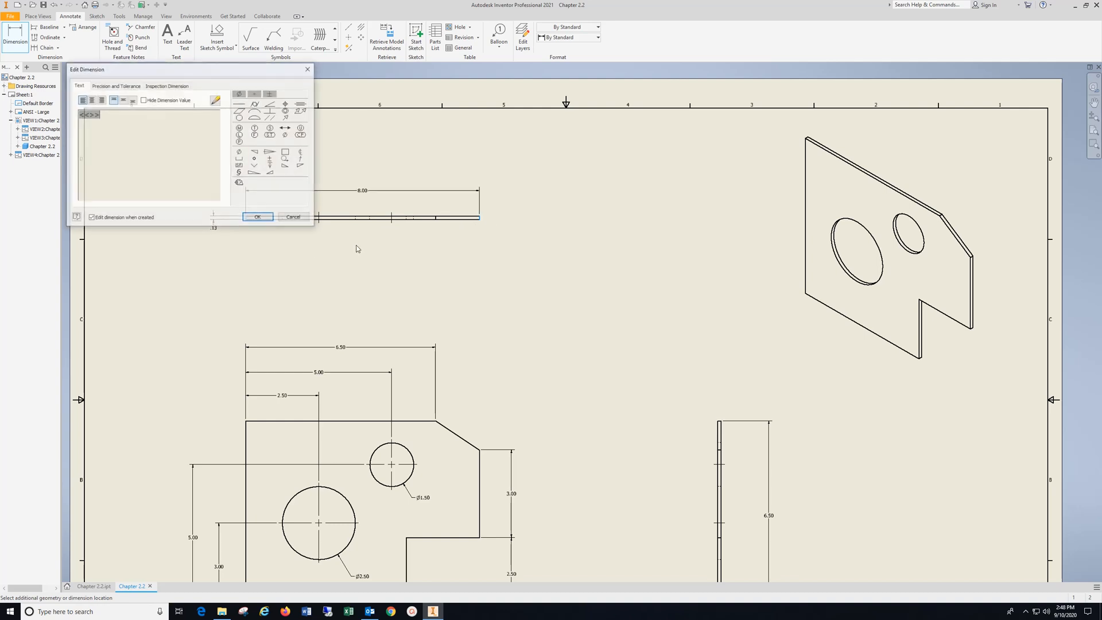
{"action": "left_click", "coordinate": [260, 218]}
Step: Add an angular dimension between the front view's top edge and the angled corner edge, placed outside the corner
{"action": "middle_click_drag", "start_coordinate": [428, 472], "coordinate": [397, 379]}
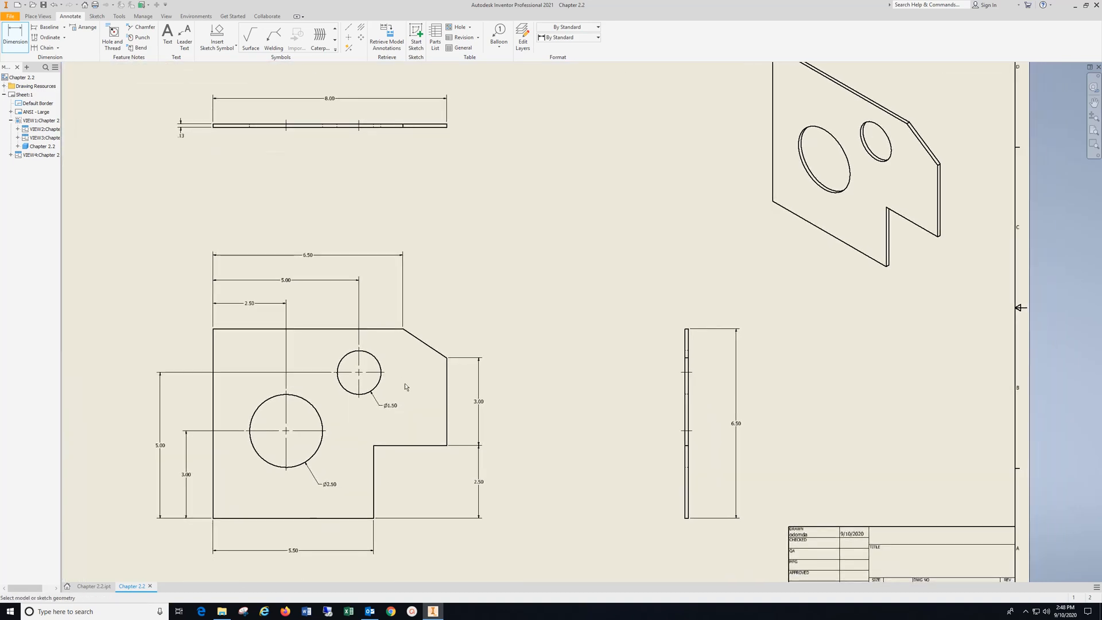
{"action": "scroll", "coordinate": [428, 422], "scroll_direction": "up", "scroll_amount": 3}
{"action": "scroll", "coordinate": [428, 422], "scroll_direction": "down", "scroll_amount": 5}
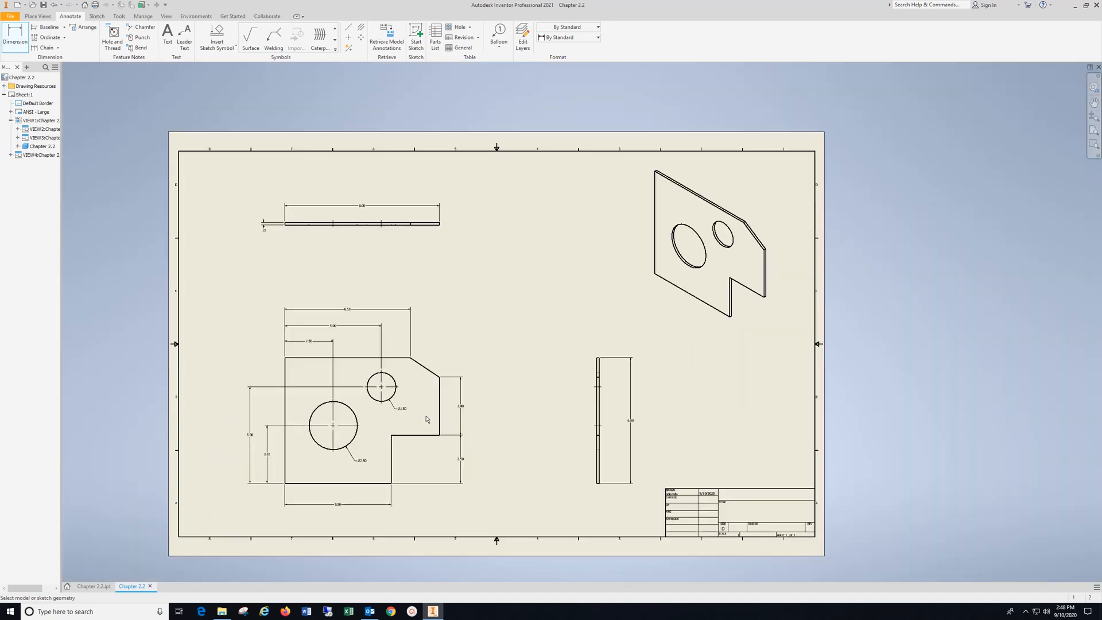
{"action": "mouse_move", "coordinate": [554, 525]}
{"action": "middle_mouse_down"}
{"action": "mouse_move", "coordinate": [394, 438]}
{"action": "mouse_move", "coordinate": [433, 437]}
{"action": "mouse_move", "coordinate": [484, 503]}
{"action": "middle_mouse_up"}
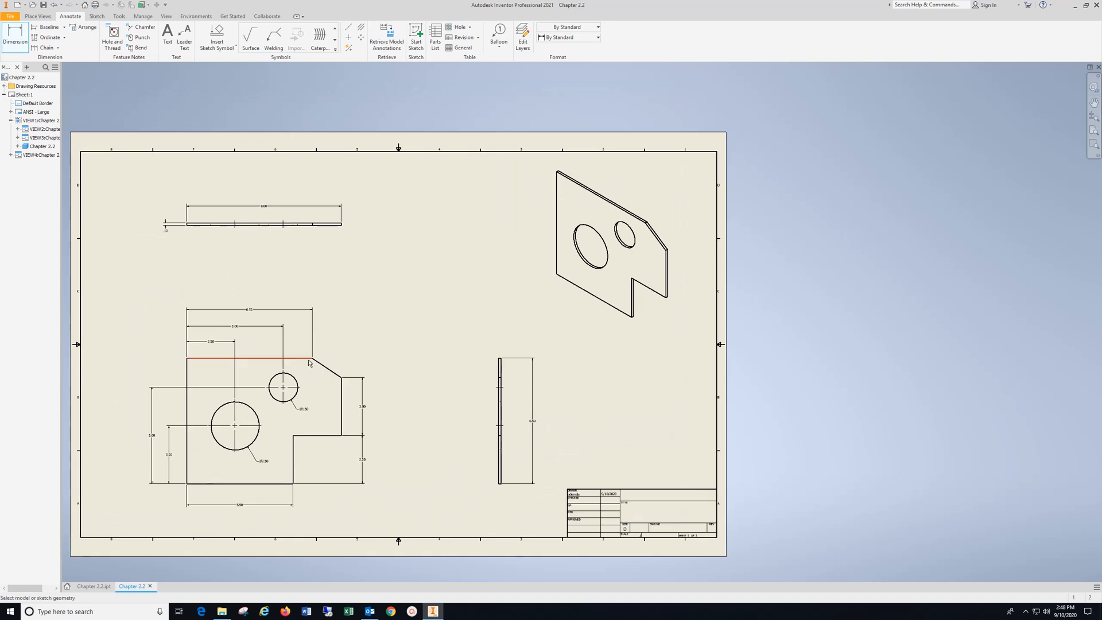
{"action": "scroll", "coordinate": [310, 362], "scroll_direction": "down", "scroll_amount": 2}
{"action": "scroll", "coordinate": [309, 364], "scroll_direction": "up", "scroll_amount": 10}
{"action": "left_click", "coordinate": [291, 334]}
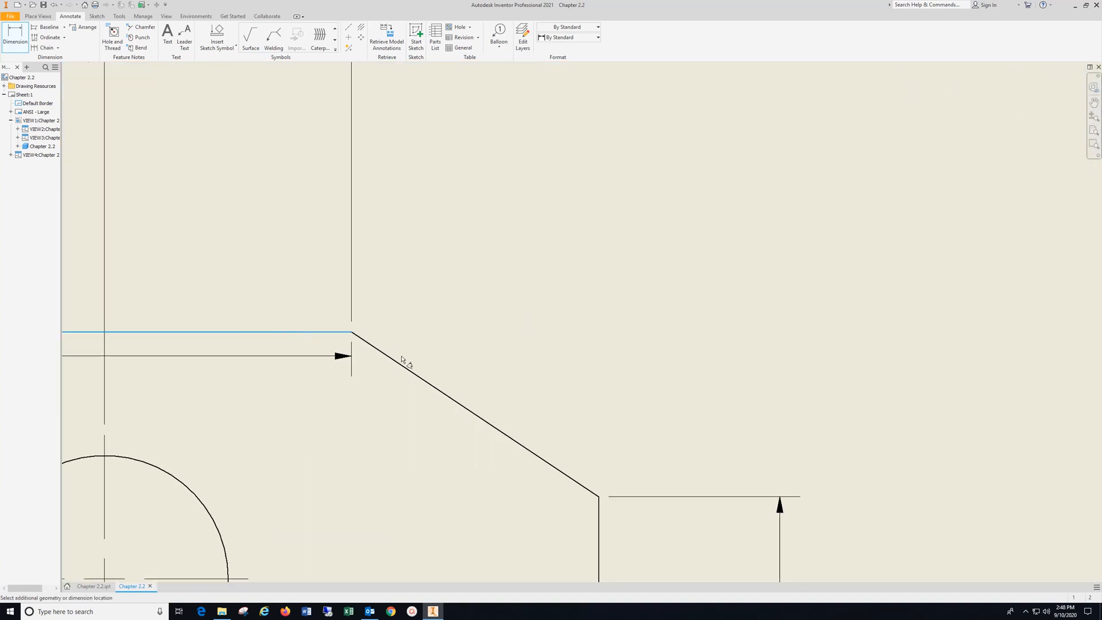
{"action": "left_click", "coordinate": [448, 395]}
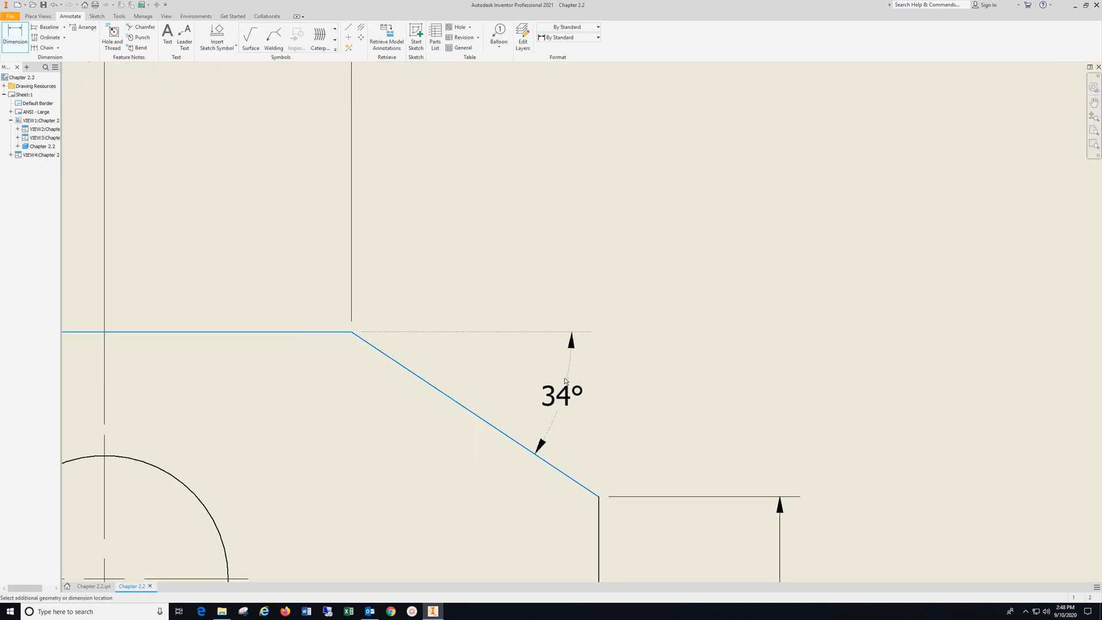
{"action": "left_click", "coordinate": [532, 380]}
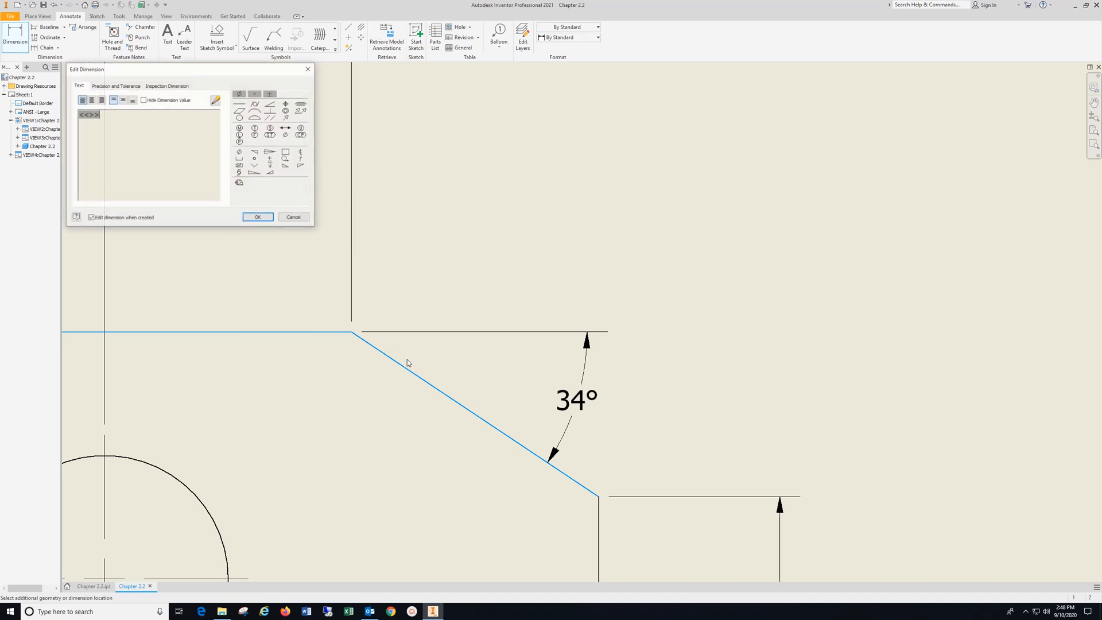
{"action": "left_click", "coordinate": [260, 218]}
Step: Add the text "Your Name" at 0.240 in height in the empty title block cell above TITLE
{"action": "scroll", "coordinate": [377, 396], "scroll_direction": "down", "scroll_amount": 3}
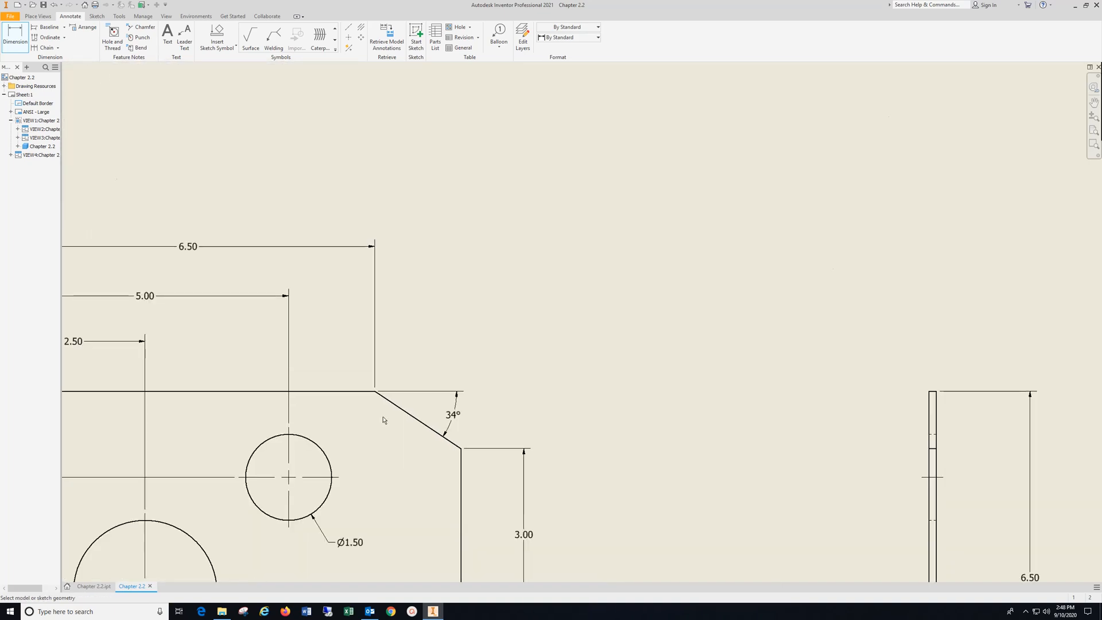
{"action": "scroll", "coordinate": [385, 422], "scroll_direction": "down", "scroll_amount": 5}
{"action": "middle_click_drag", "start_coordinate": [497, 477], "coordinate": [369, 374]}
{"action": "scroll", "coordinate": [563, 467], "scroll_direction": "down", "scroll_amount": 4}
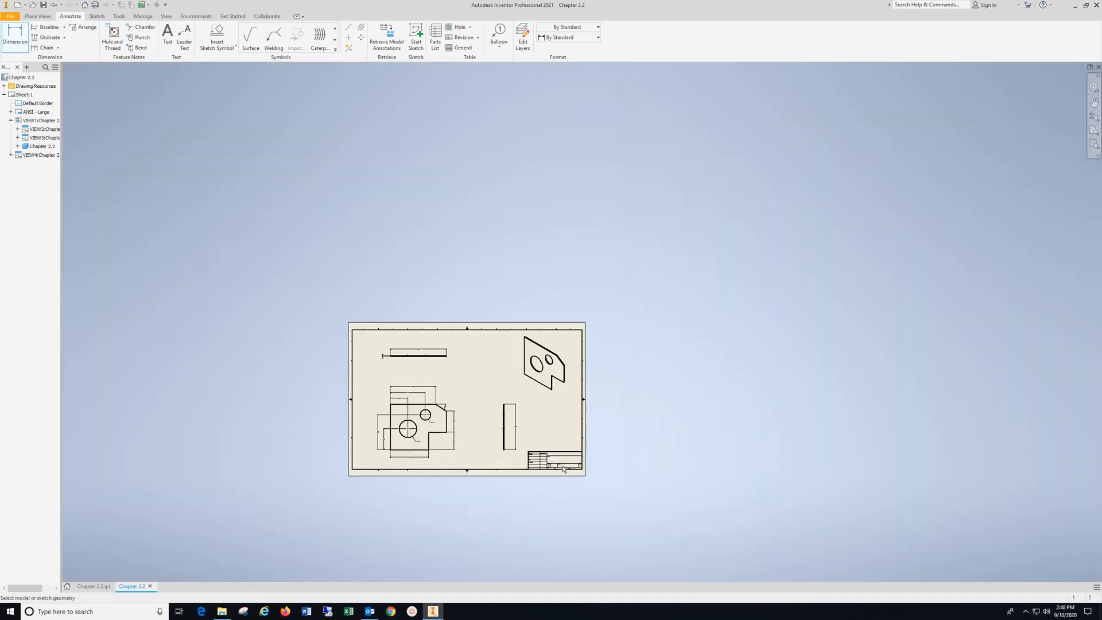
{"action": "scroll", "coordinate": [563, 466], "scroll_direction": "up", "scroll_amount": 10}
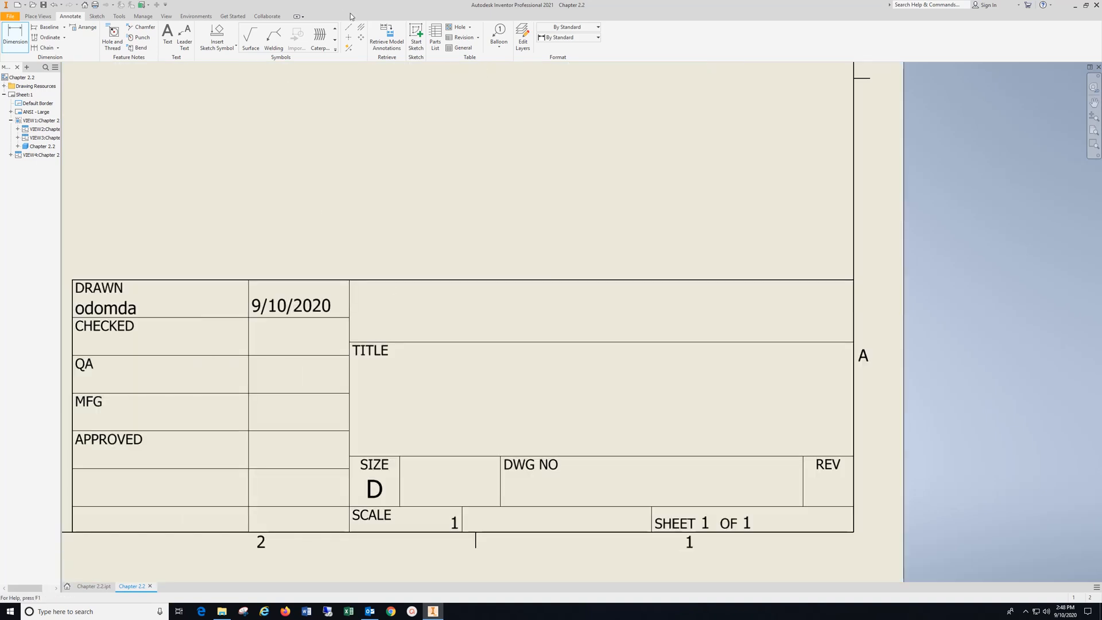
{"action": "left_click", "coordinate": [168, 37]}
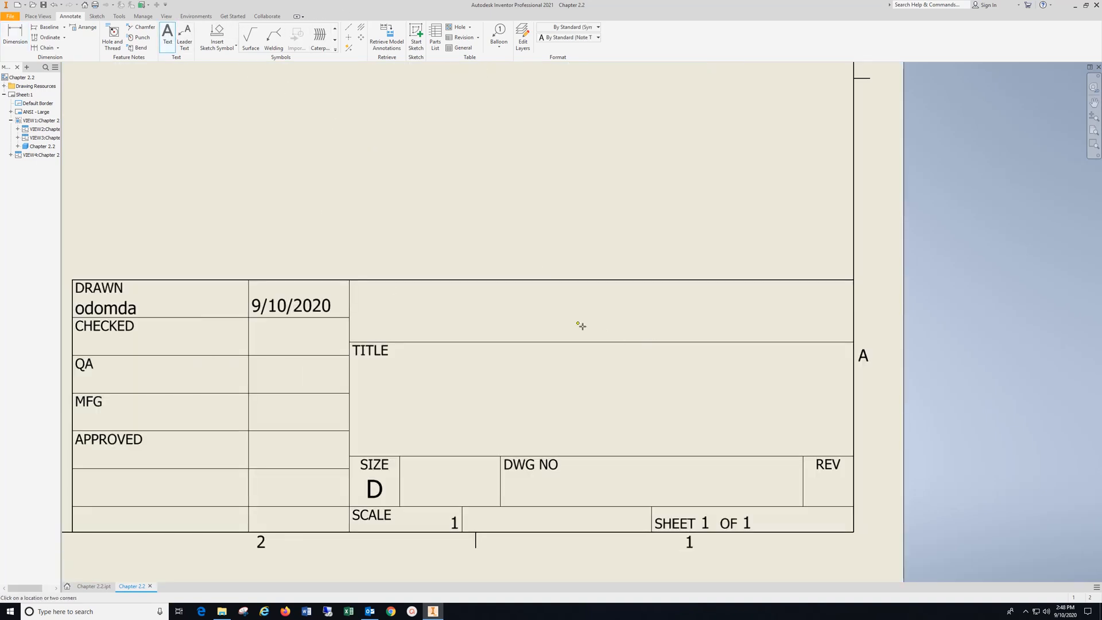
{"action": "left_click", "coordinate": [546, 309]}
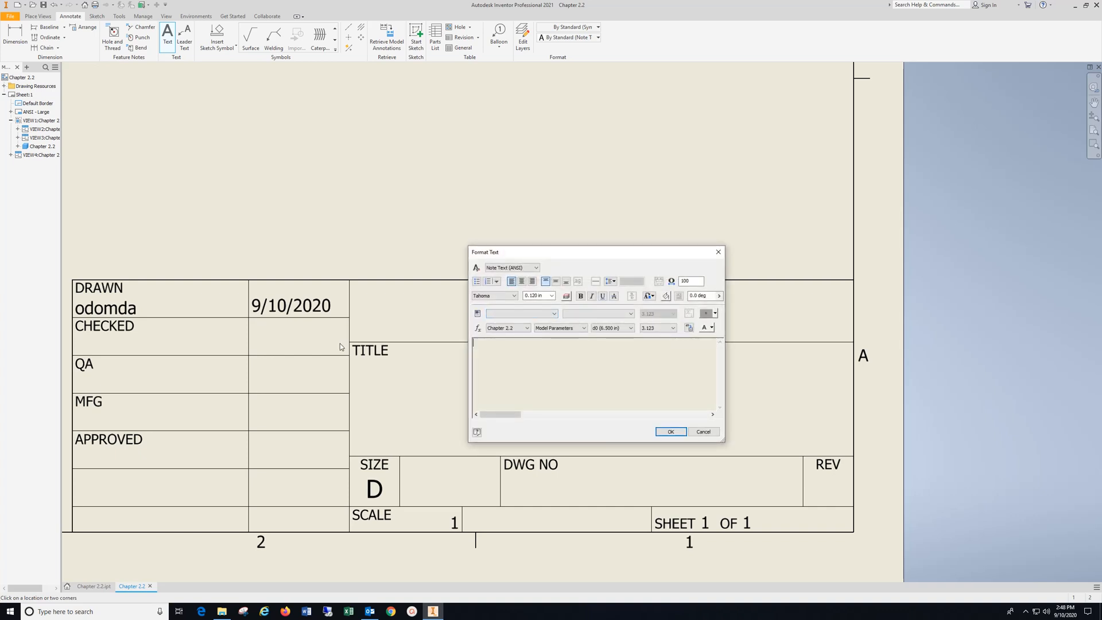
{"action": "type", "text": "Your Name"}
{"action": "left_click_drag", "start_coordinate": [521, 349], "coordinate": [472, 360]}
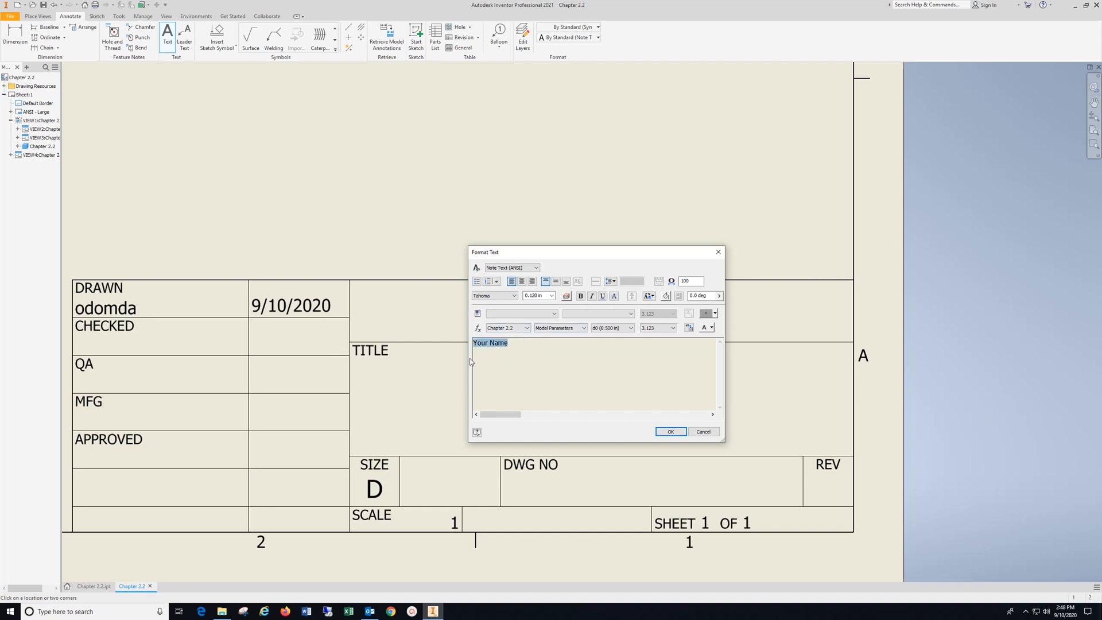
{"action": "left_click", "coordinate": [552, 296]}
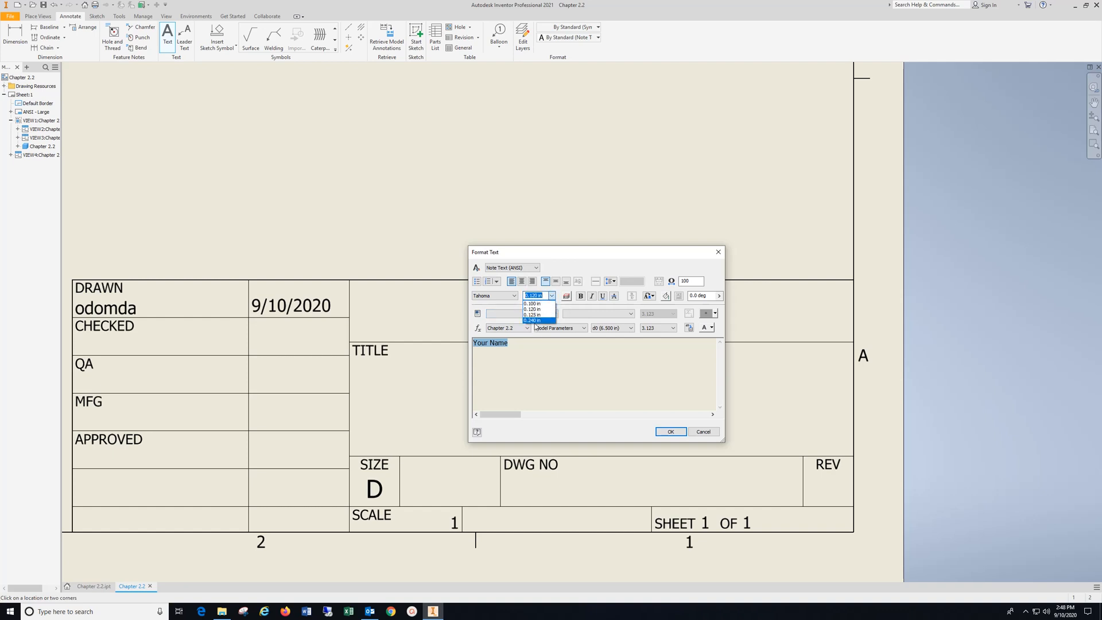
{"action": "left_click", "coordinate": [535, 321]}
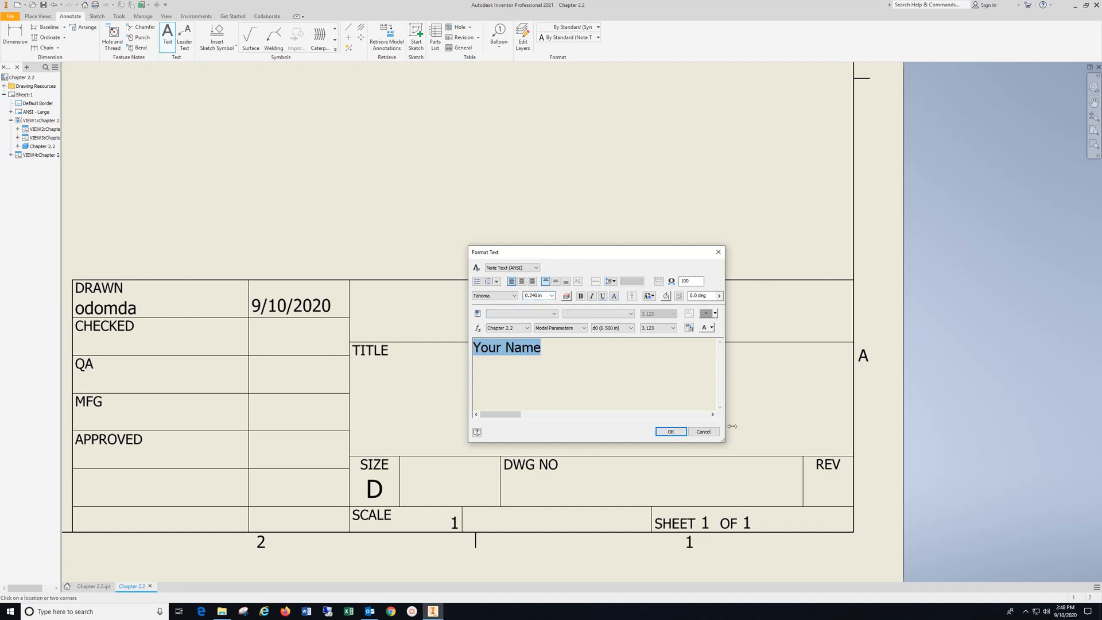
{"action": "left_click", "coordinate": [669, 432]}
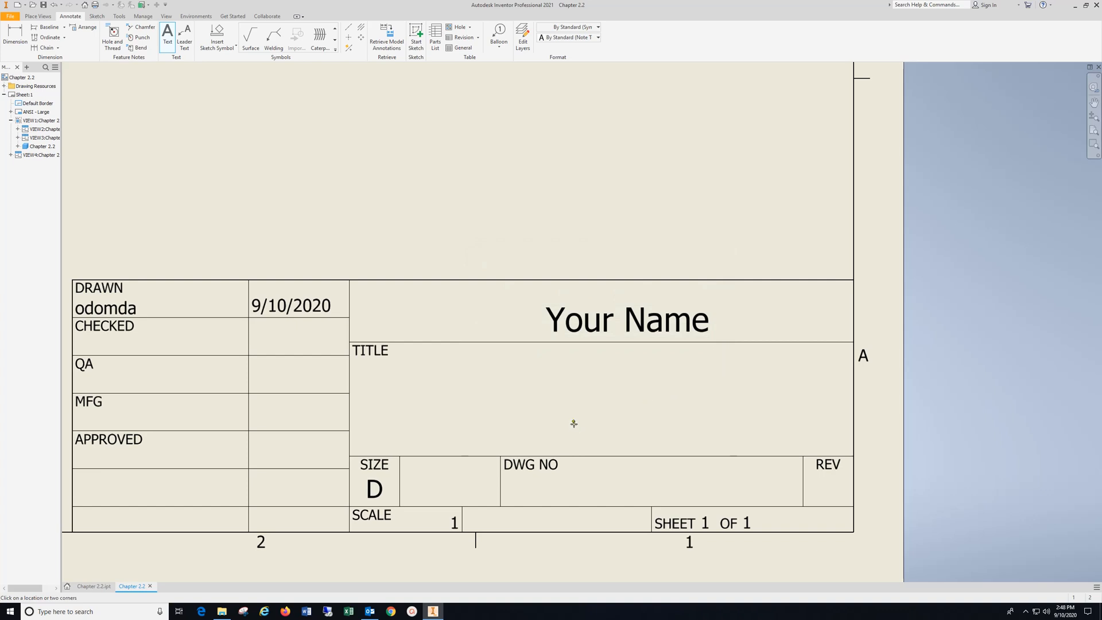
Step: Add the text "Chapter 2.2" at 0.240 in height in the title block's TITLE cell and end the Text command
{"action": "left_click", "coordinate": [585, 405]}
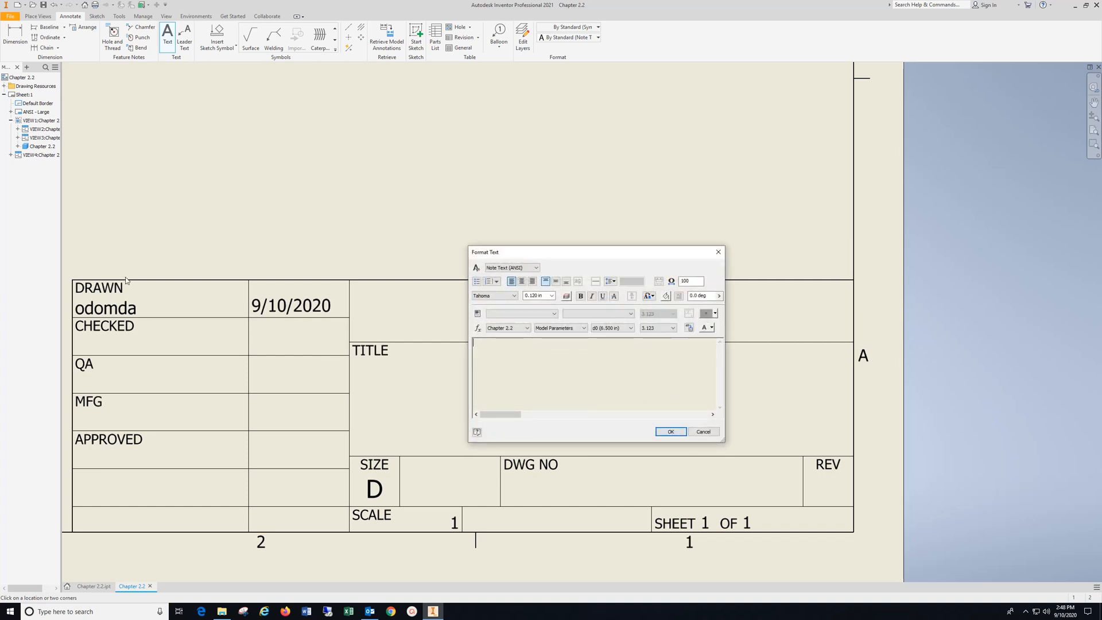
{"action": "type", "text": "Chapter 2.2"}
{"action": "left_click_drag", "start_coordinate": [528, 345], "coordinate": [472, 343]}
{"action": "left_click", "coordinate": [553, 296]}
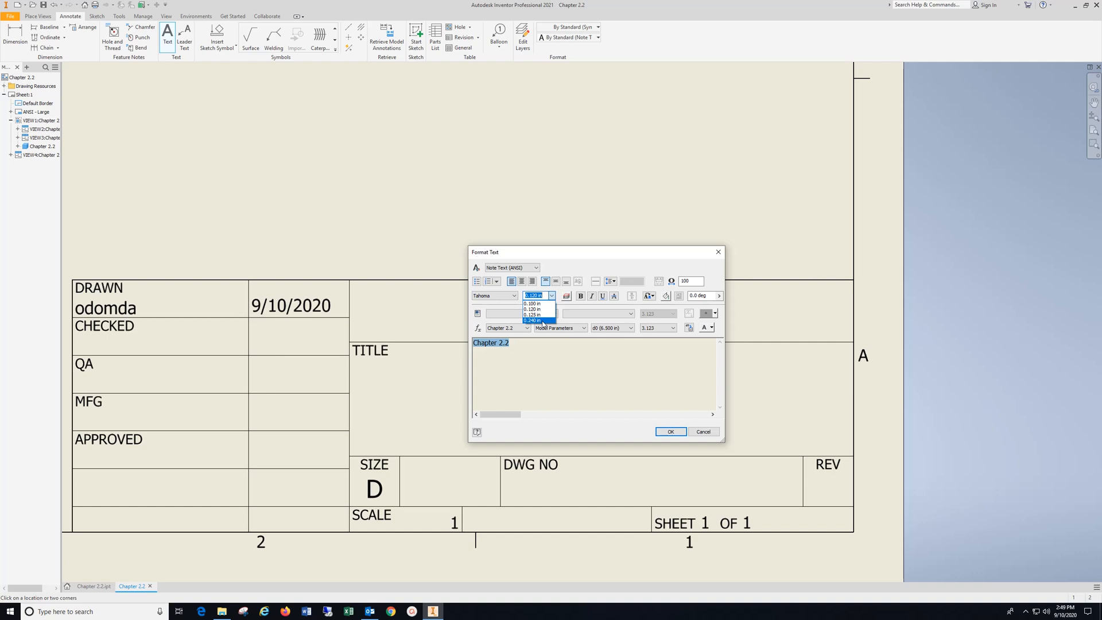
{"action": "left_click", "coordinate": [544, 320]}
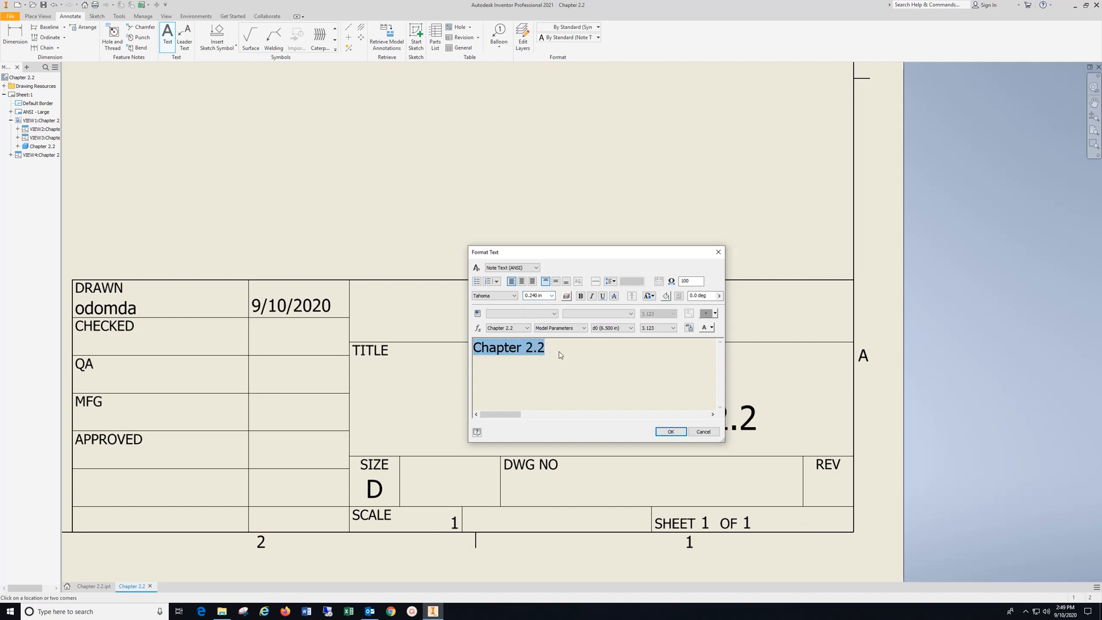
{"action": "left_click", "coordinate": [670, 432]}
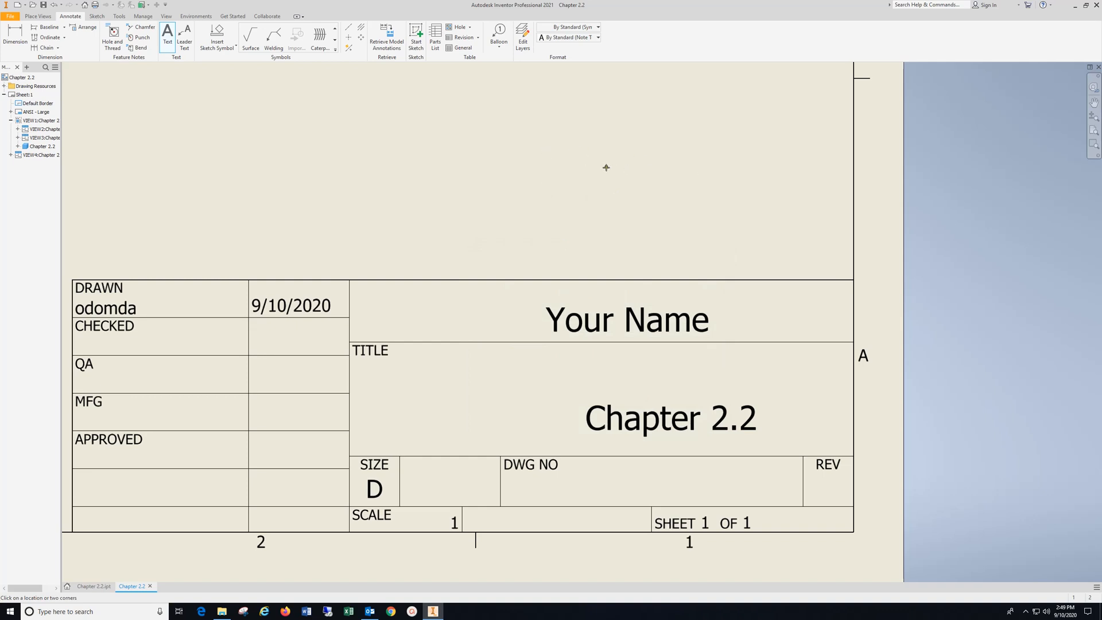
{"action": "key", "text": "Escape"}
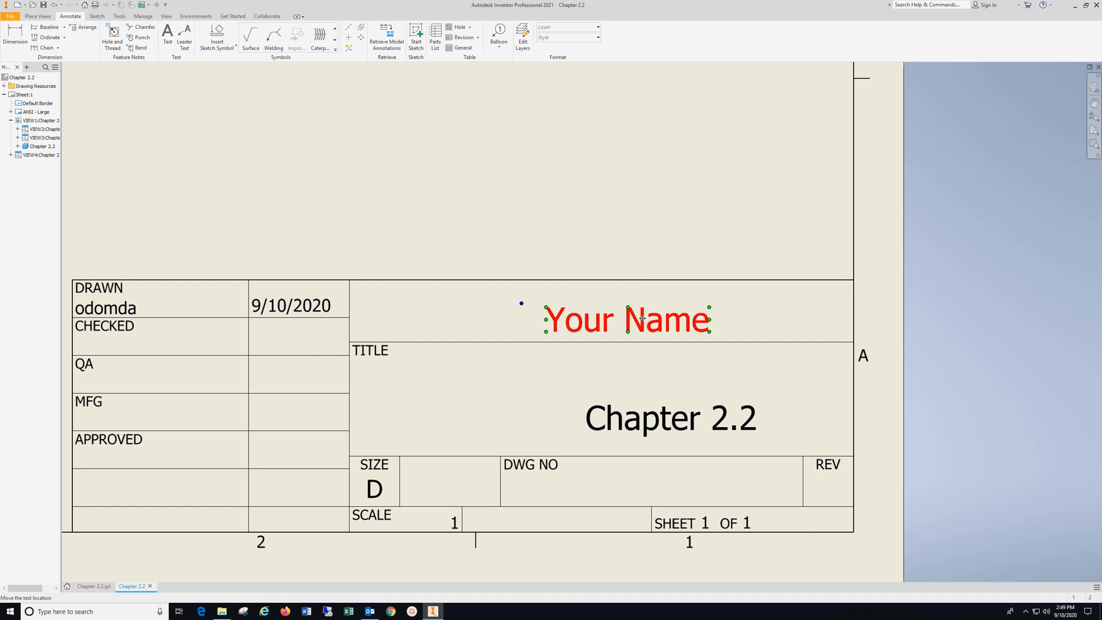
Step: Reposition the "Your Name" and "Chapter 2.2" texts so each sits centered in its title block cell
{"action": "left_click_drag", "start_coordinate": [642, 318], "coordinate": [618, 309]}
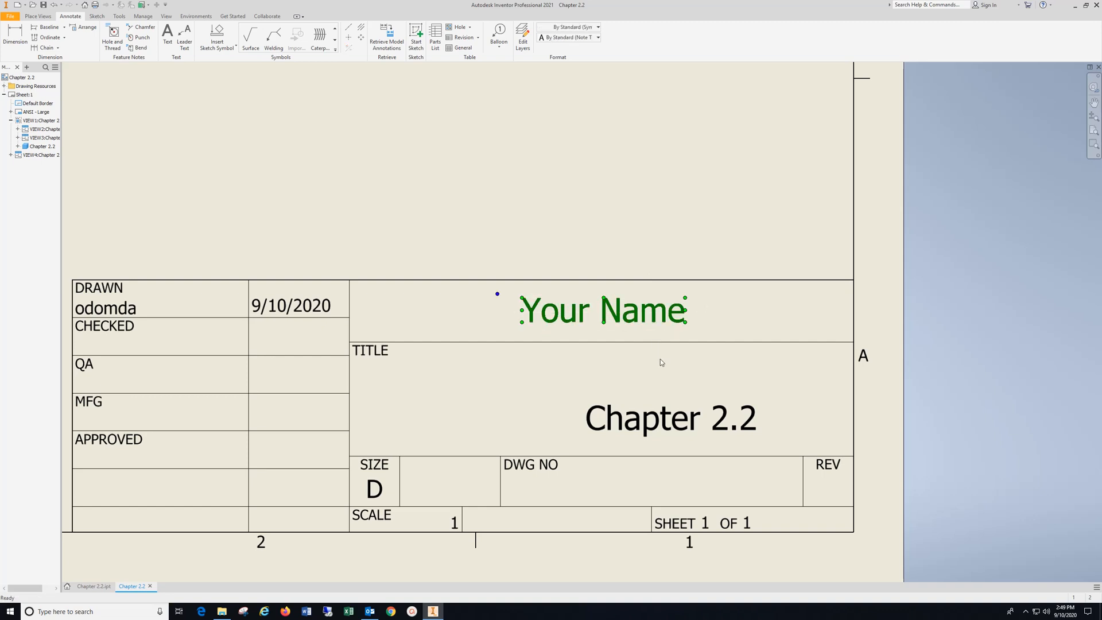
{"action": "left_click", "coordinate": [660, 362]}
{"action": "left_click_drag", "start_coordinate": [677, 417], "coordinate": [608, 398]}
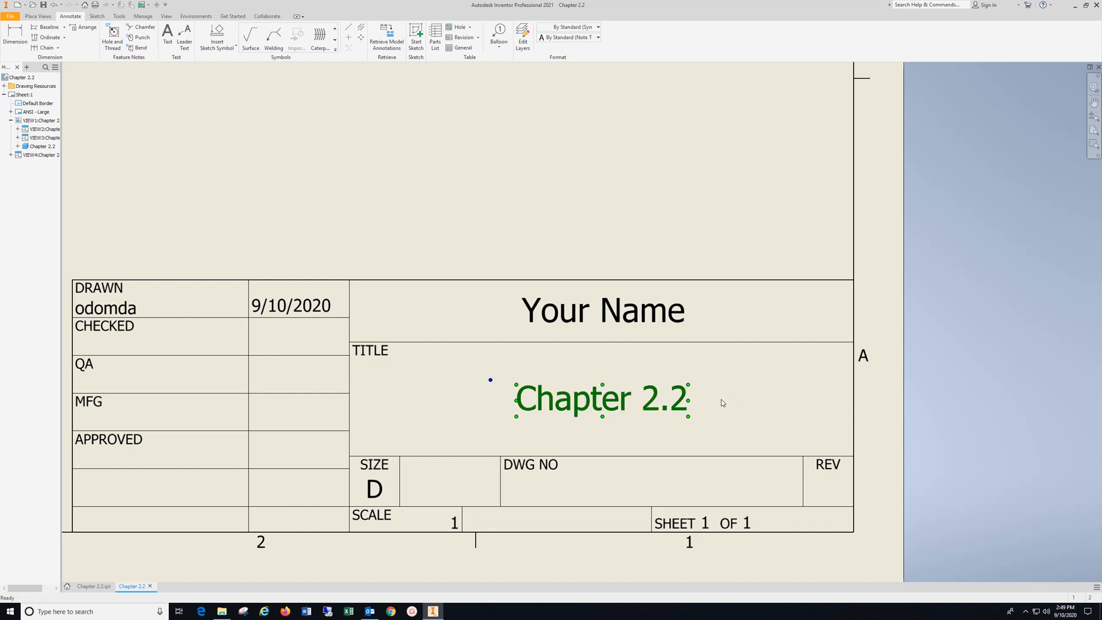
{"action": "left_click", "coordinate": [756, 398]}
Step: Add the text note "Material: Carbon Steel" at 0.240 in height below the side view, beside the title block, and end the Text command
{"action": "scroll", "coordinate": [534, 345], "scroll_direction": "down", "scroll_amount": 5}
{"action": "middle_click_drag", "start_coordinate": [508, 315], "coordinate": [670, 326]}
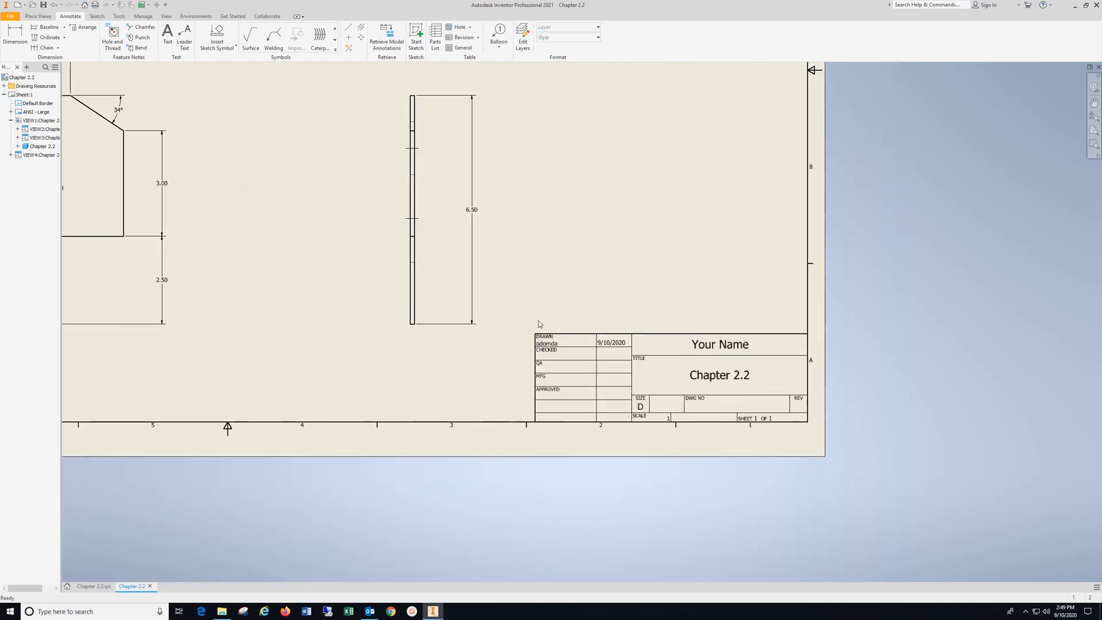
{"action": "left_click", "coordinate": [166, 35]}
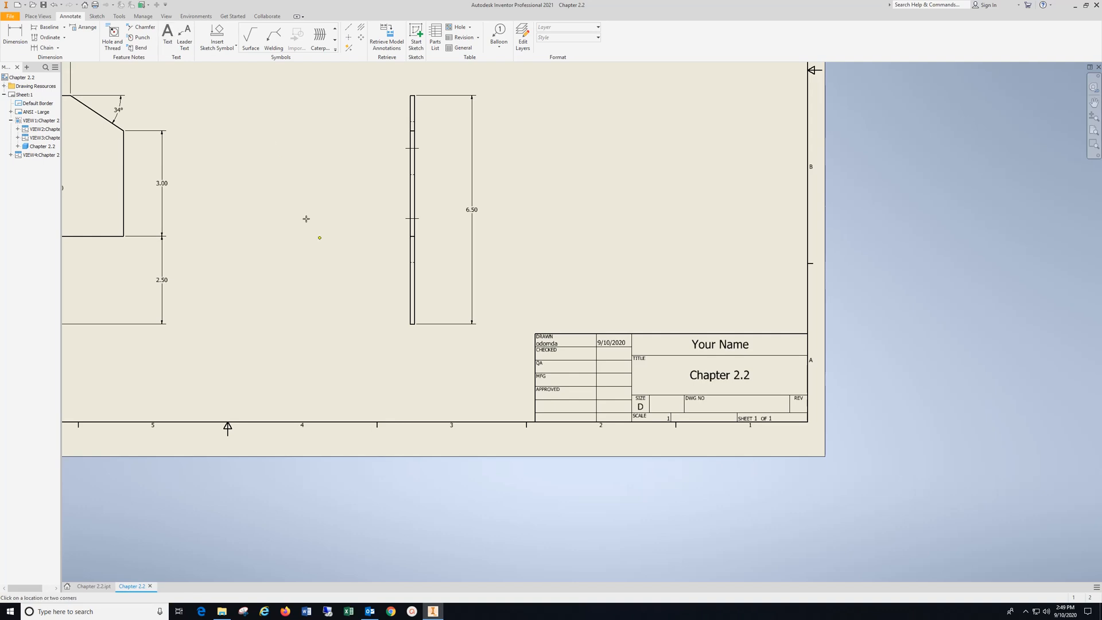
{"action": "left_click", "coordinate": [452, 398]}
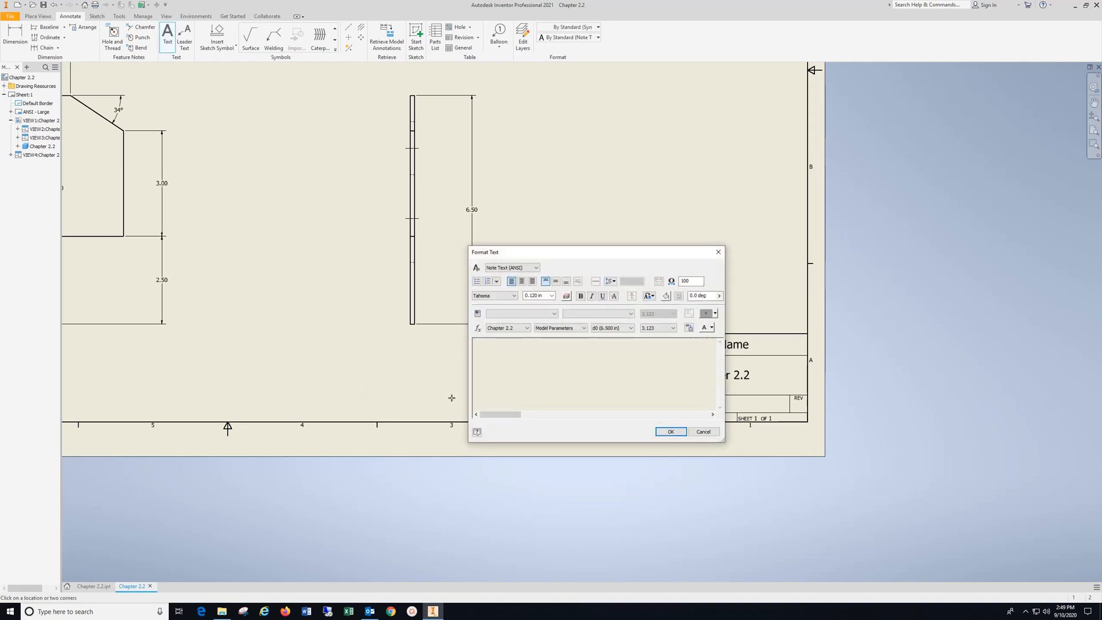
{"action": "type", "text": "ial: Carbon Stee"}
{"action": "type", "text": "l"}
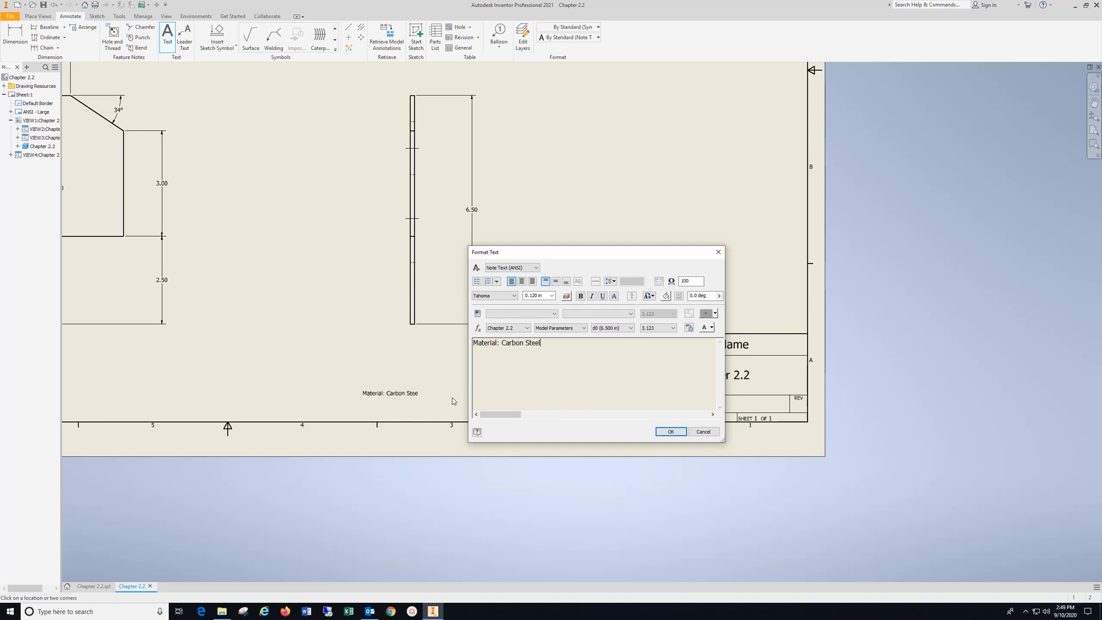
{"action": "left_click_drag", "start_coordinate": [552, 341], "coordinate": [474, 348]}
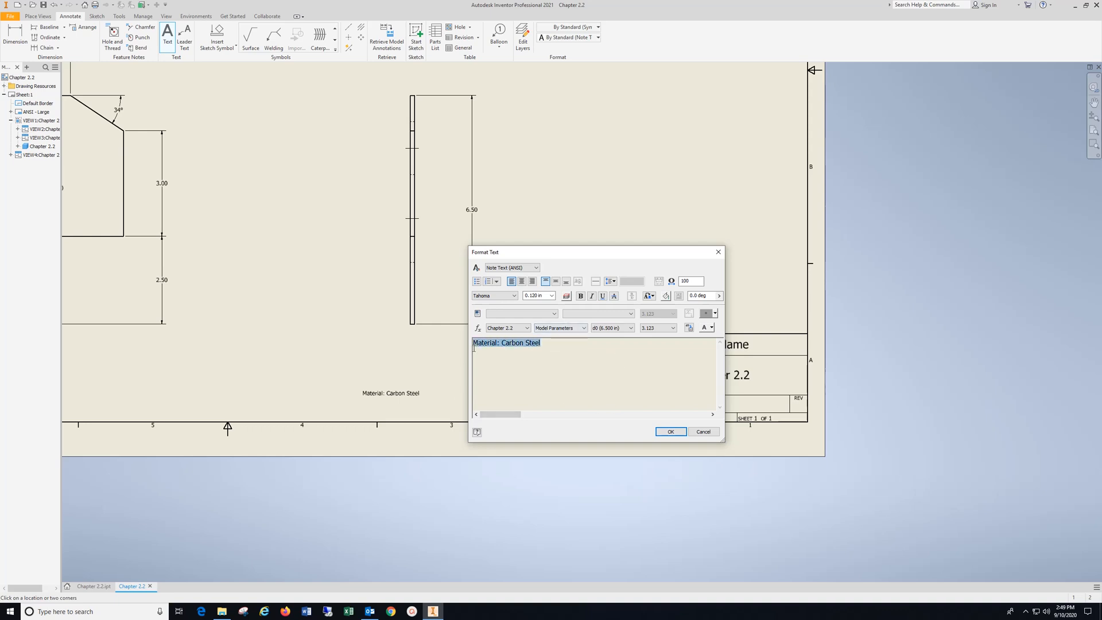
{"action": "left_click", "coordinate": [552, 296]}
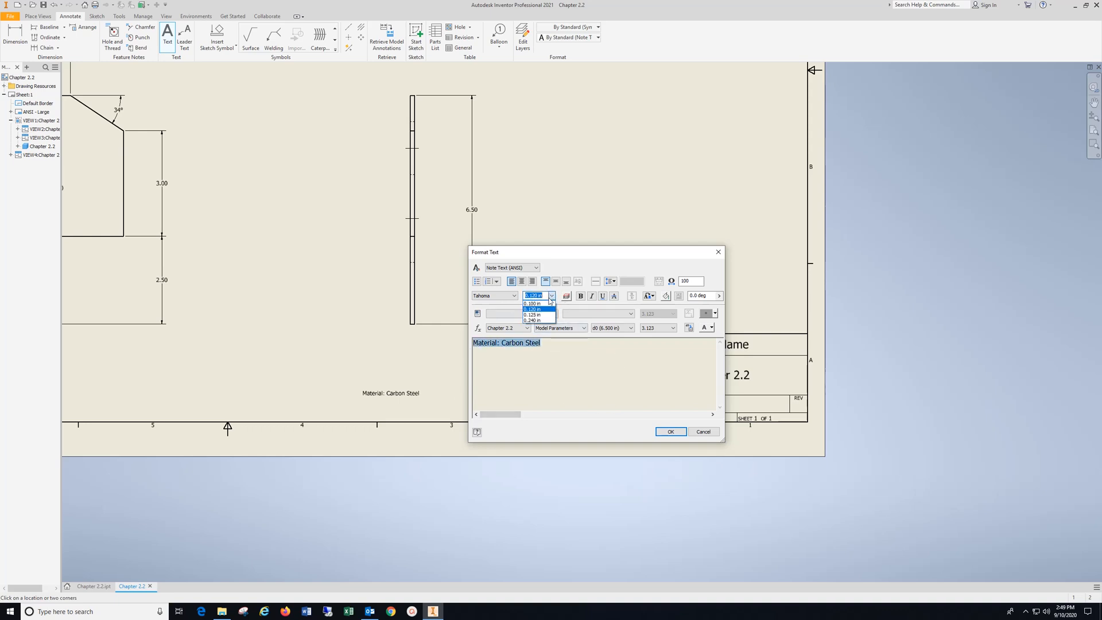
{"action": "left_click", "coordinate": [548, 320]}
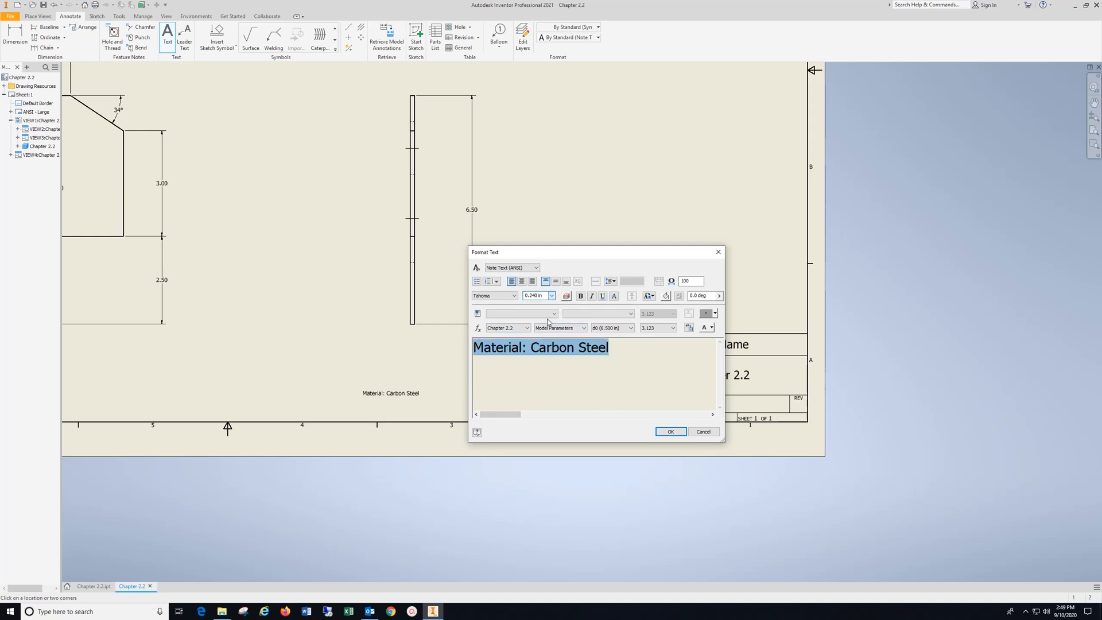
{"action": "left_click", "coordinate": [671, 432]}
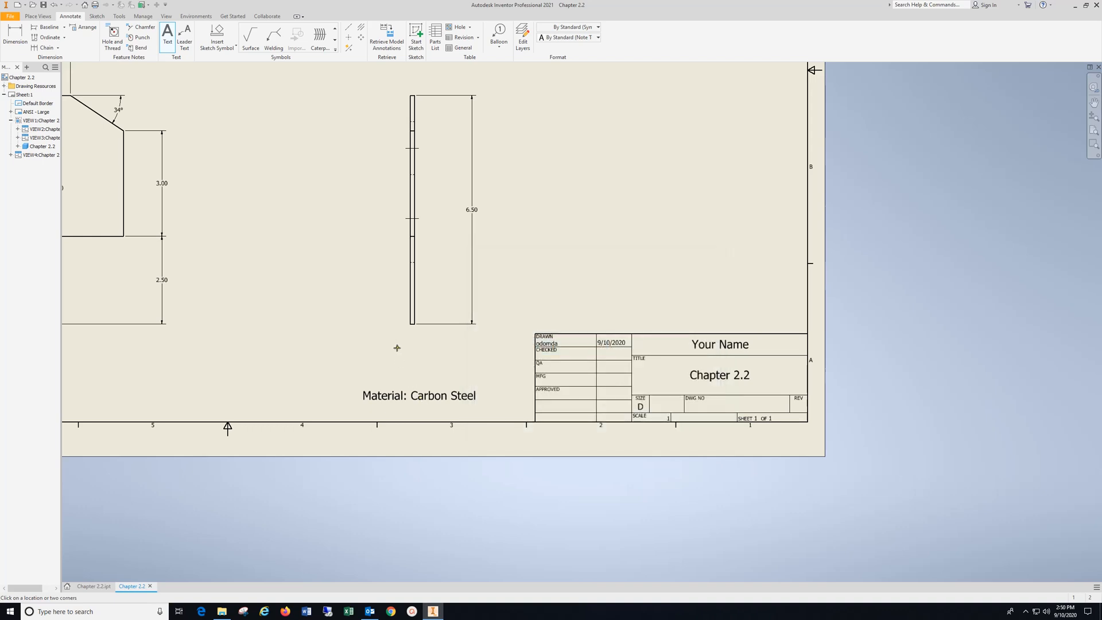
{"action": "key", "text": "Escape"}
Step: Move the material note closer to the title block, just above the sheet's bottom border, and deselect it
{"action": "left_click", "coordinate": [420, 396]}
{"action": "mouse_move", "coordinate": [419, 396]}
{"action": "left_mouse_down"}
{"action": "mouse_move", "coordinate": [466, 397]}
{"action": "mouse_move", "coordinate": [471, 410]}
{"action": "left_mouse_up"}
{"action": "left_click", "coordinate": [544, 291]}
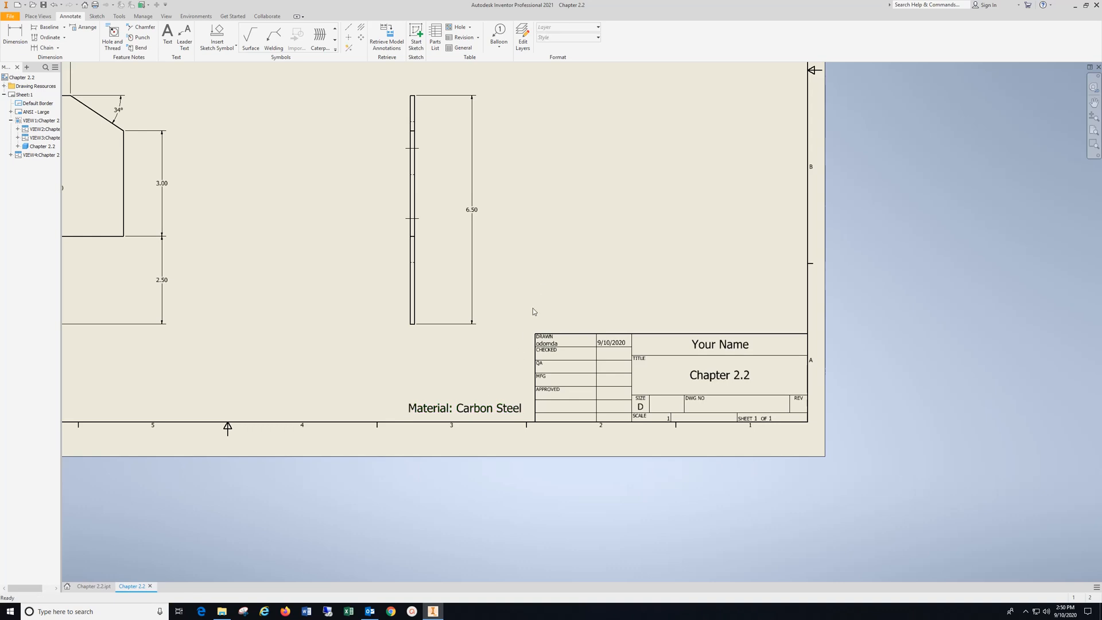
{"action": "scroll", "coordinate": [533, 305], "scroll_direction": "up", "scroll_amount": 5}
{"action": "scroll", "coordinate": [506, 277], "scroll_direction": "down", "scroll_amount": 5}
{"action": "scroll", "coordinate": [441, 262], "scroll_direction": "up", "scroll_amount": 5}
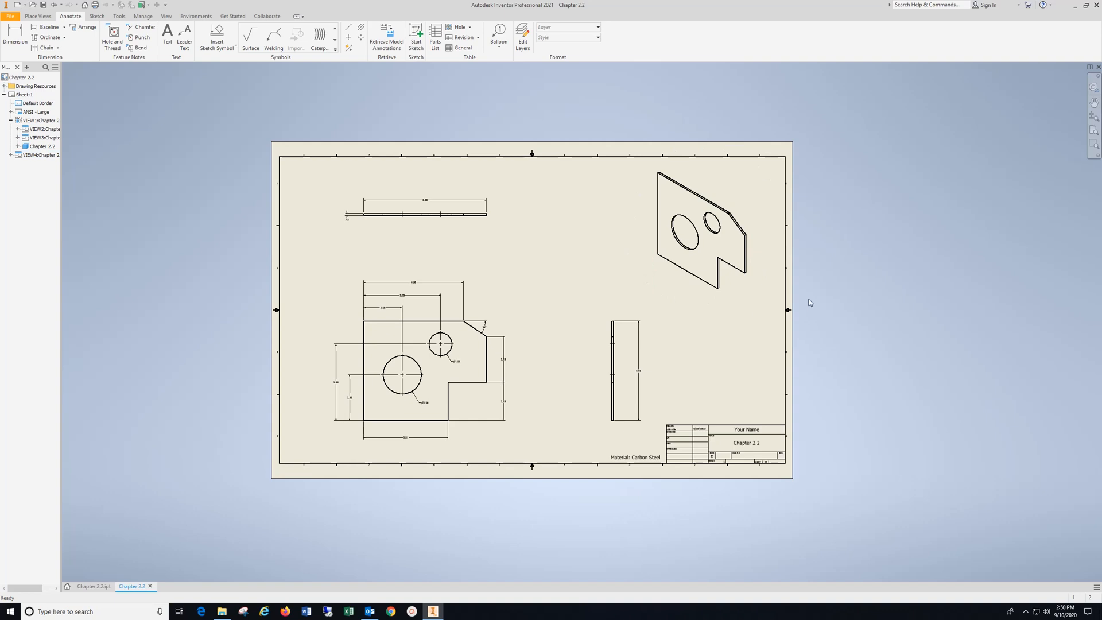
{"action": "left_click", "coordinate": [1027, 612]}
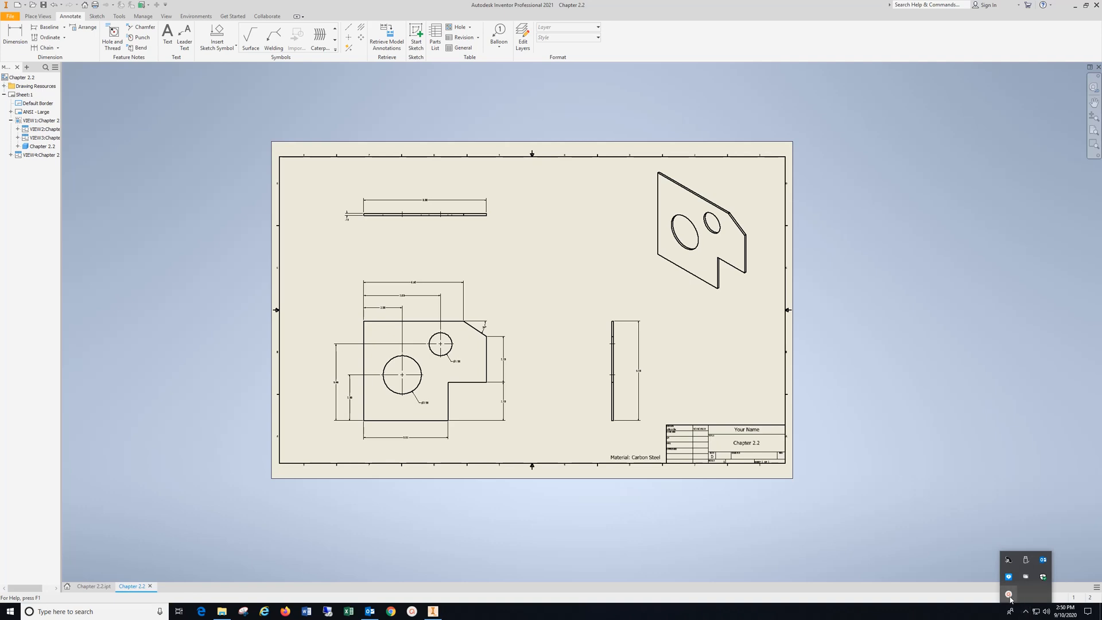